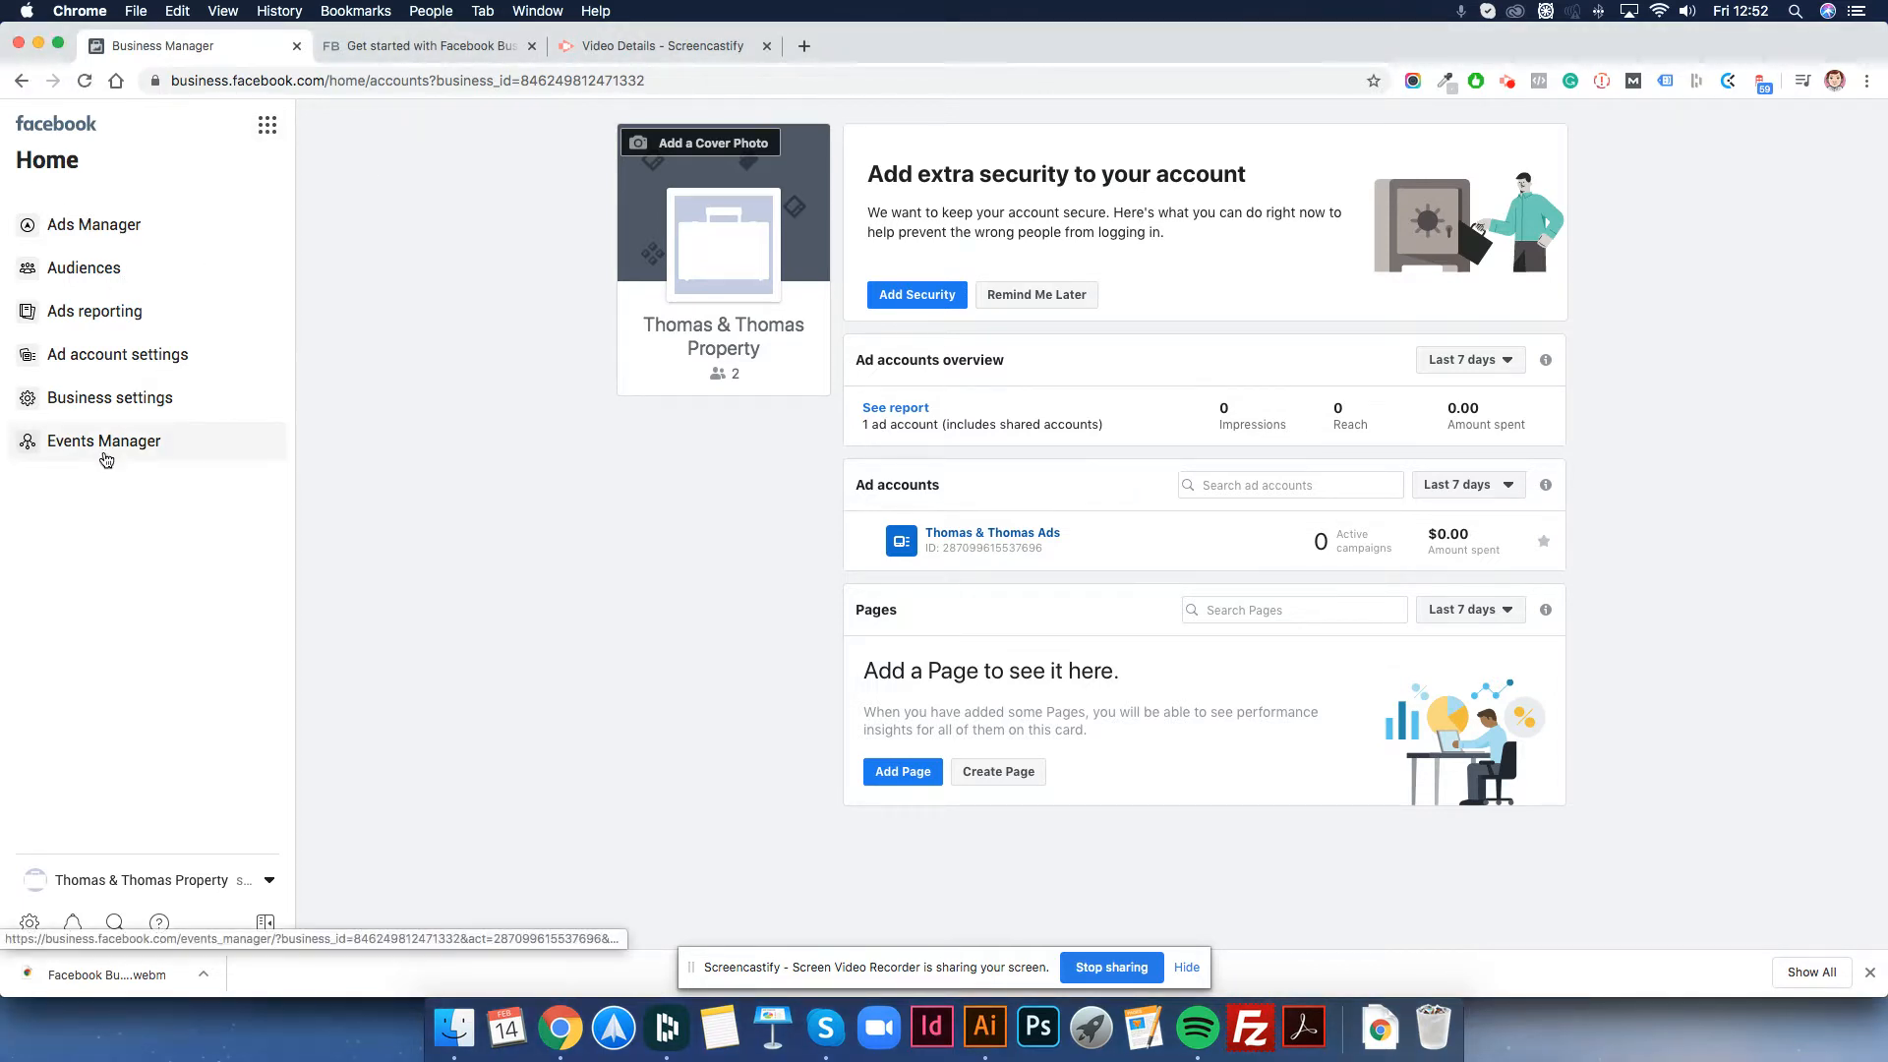
# Open Events Manager and start setting up a Facebook pixel to track website activities.
pyautogui.click(106, 460)
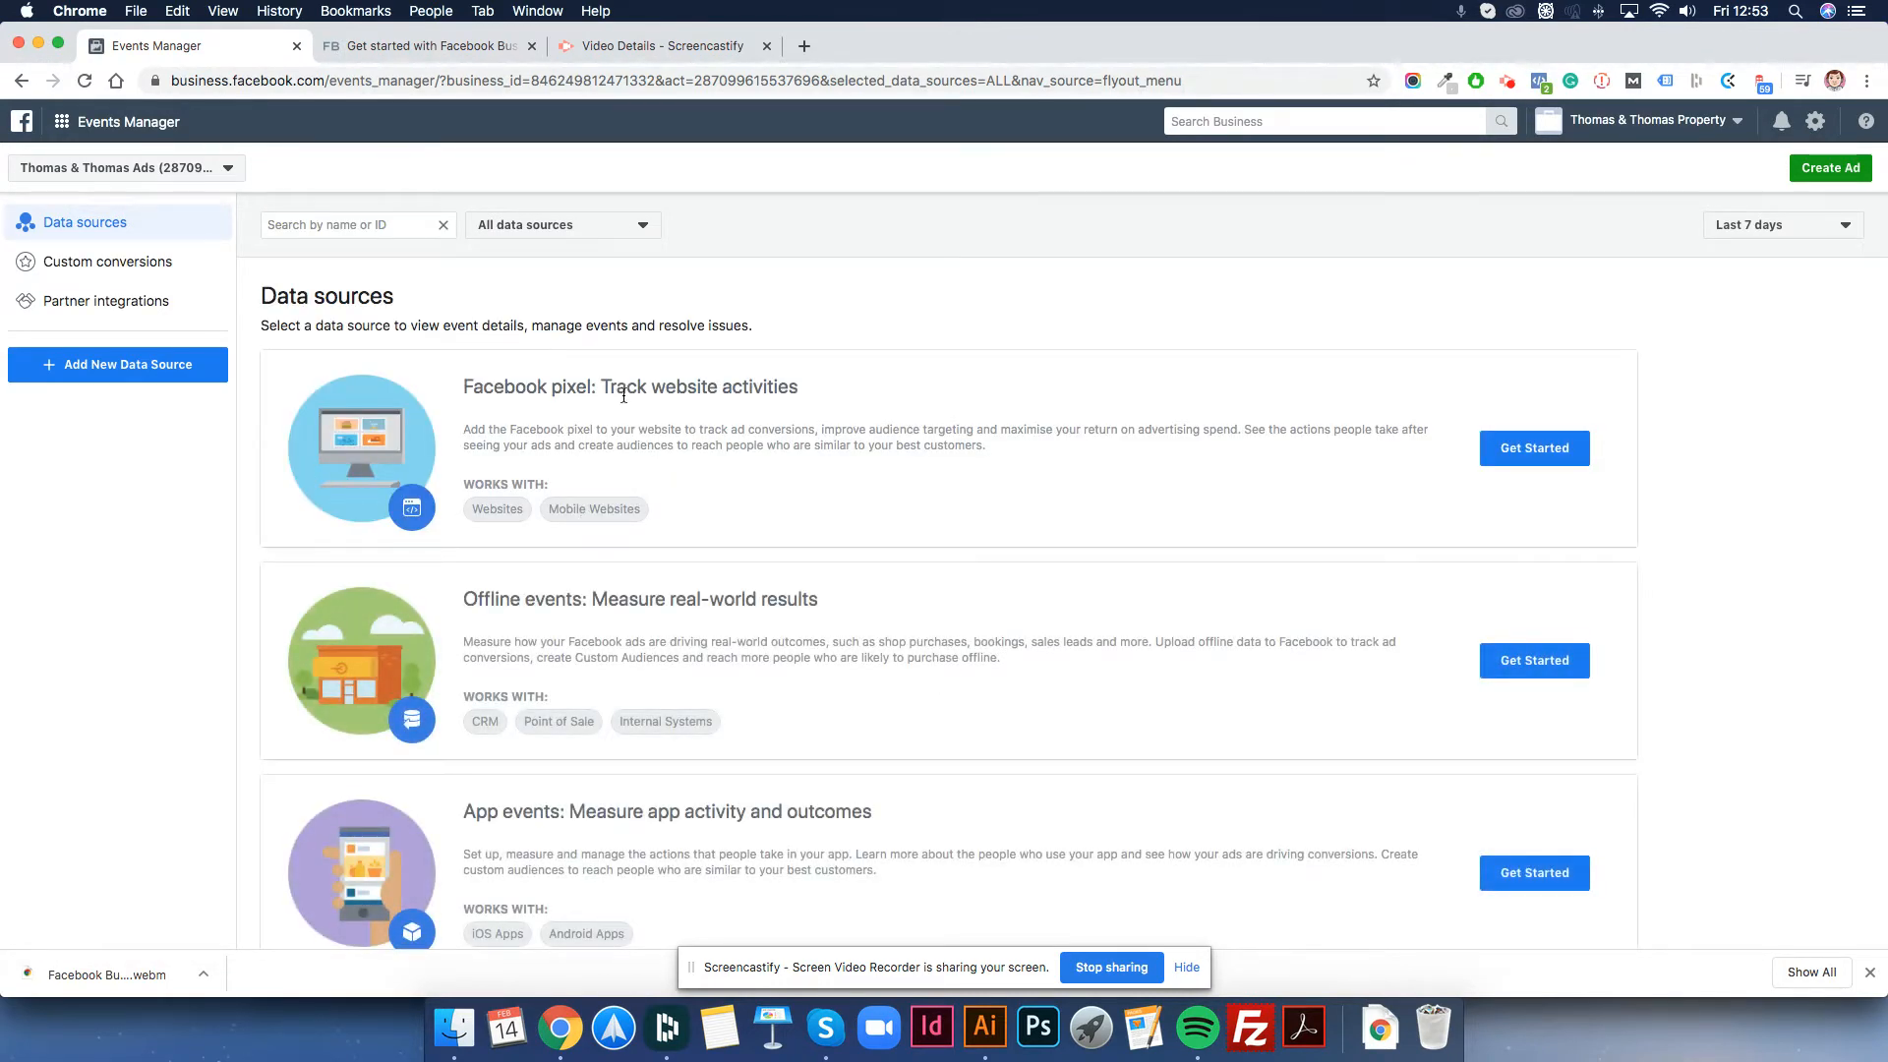
pyautogui.click(1537, 454)
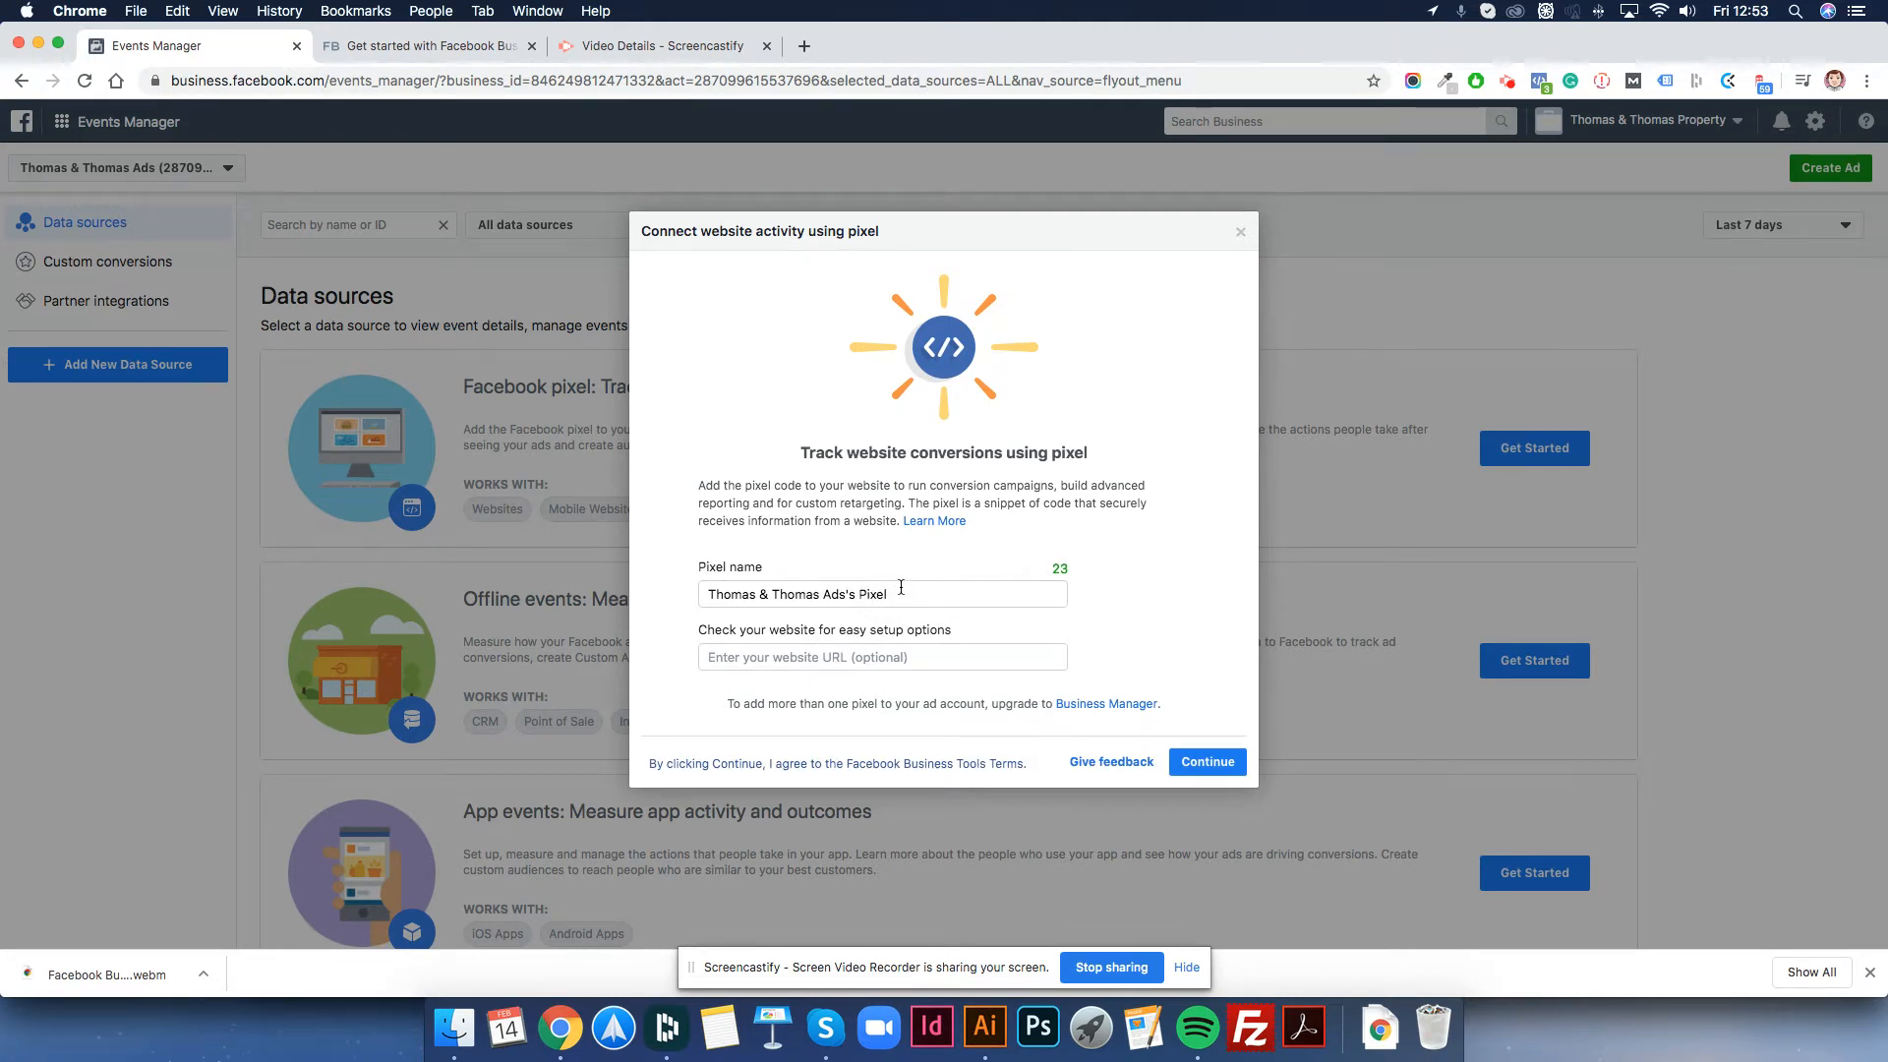
pyautogui.click(844, 655)
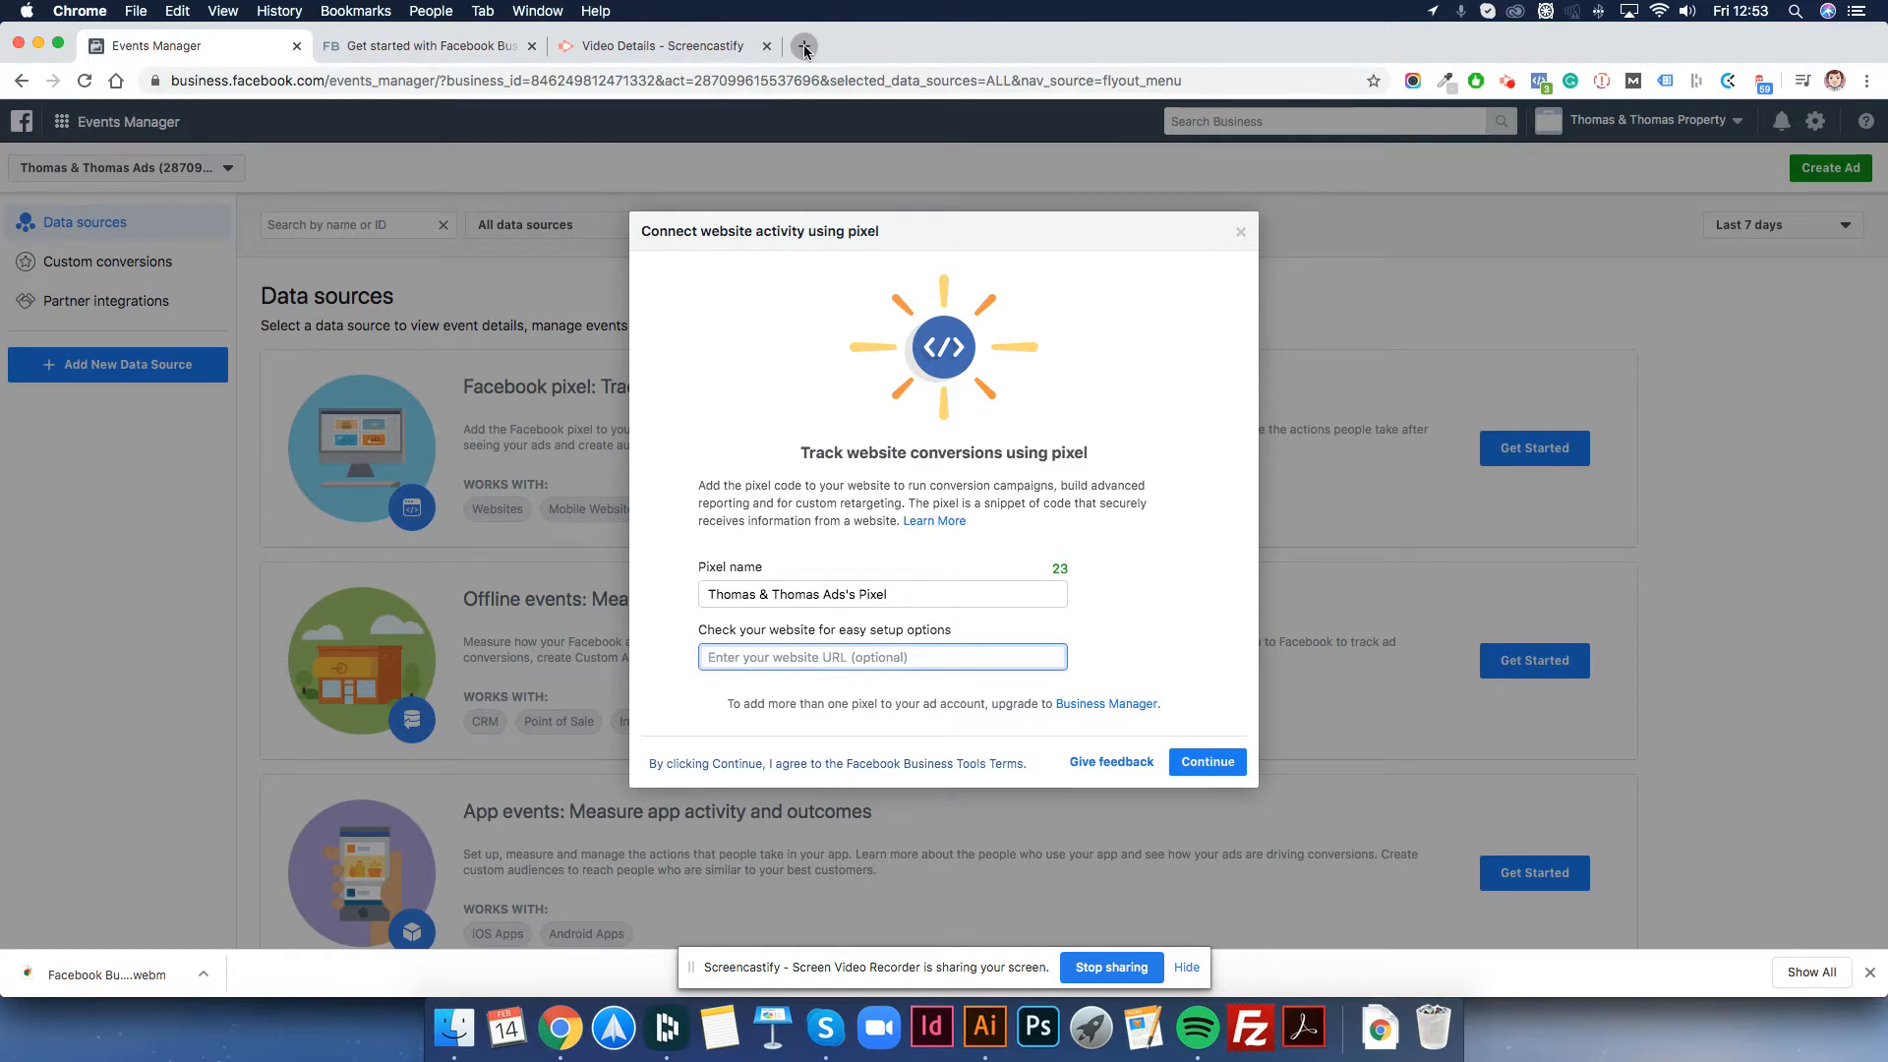
# Search Google for "thomas and thomas" in a new tab, open the Thomas & Thomas Property website and copy its address.
pyautogui.click(803, 47)
pyautogui.write('thomas and thomas')
pyautogui.press('Return')
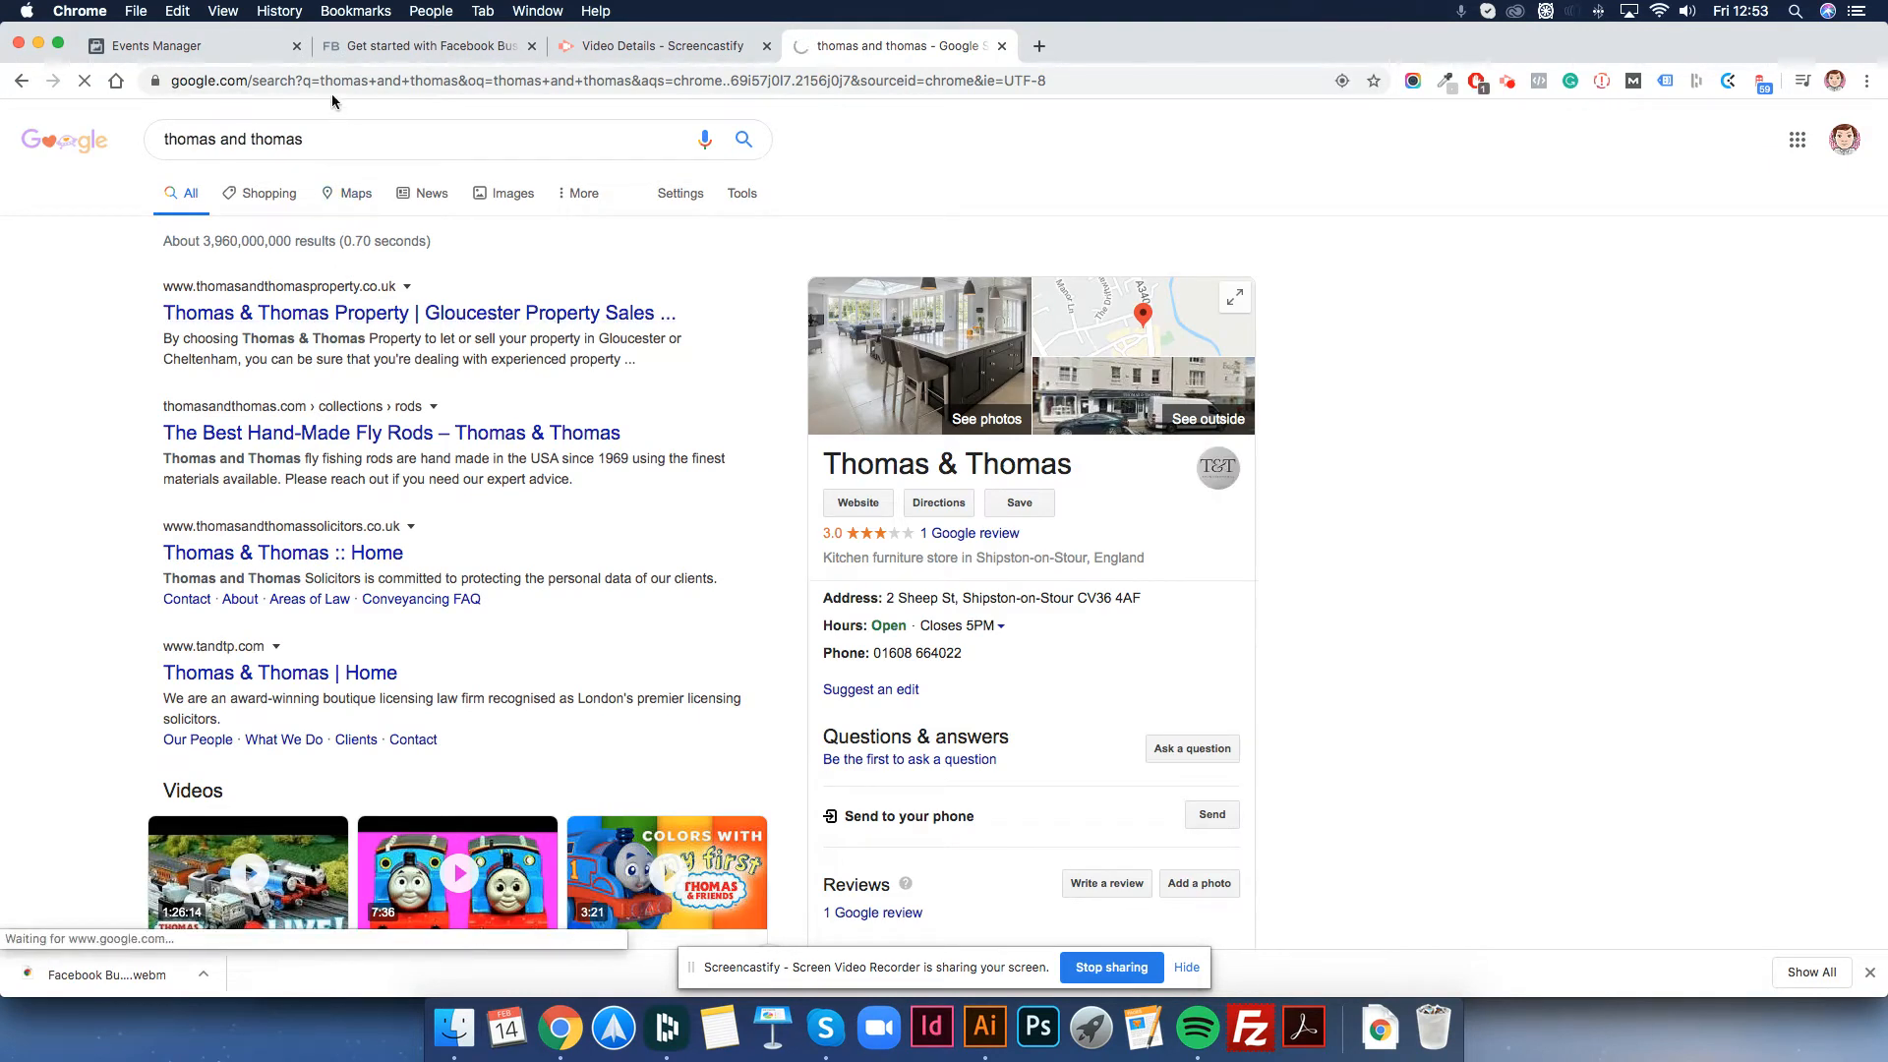
pyautogui.click(379, 81)
pyautogui.hotkey('ctrl', 'c')
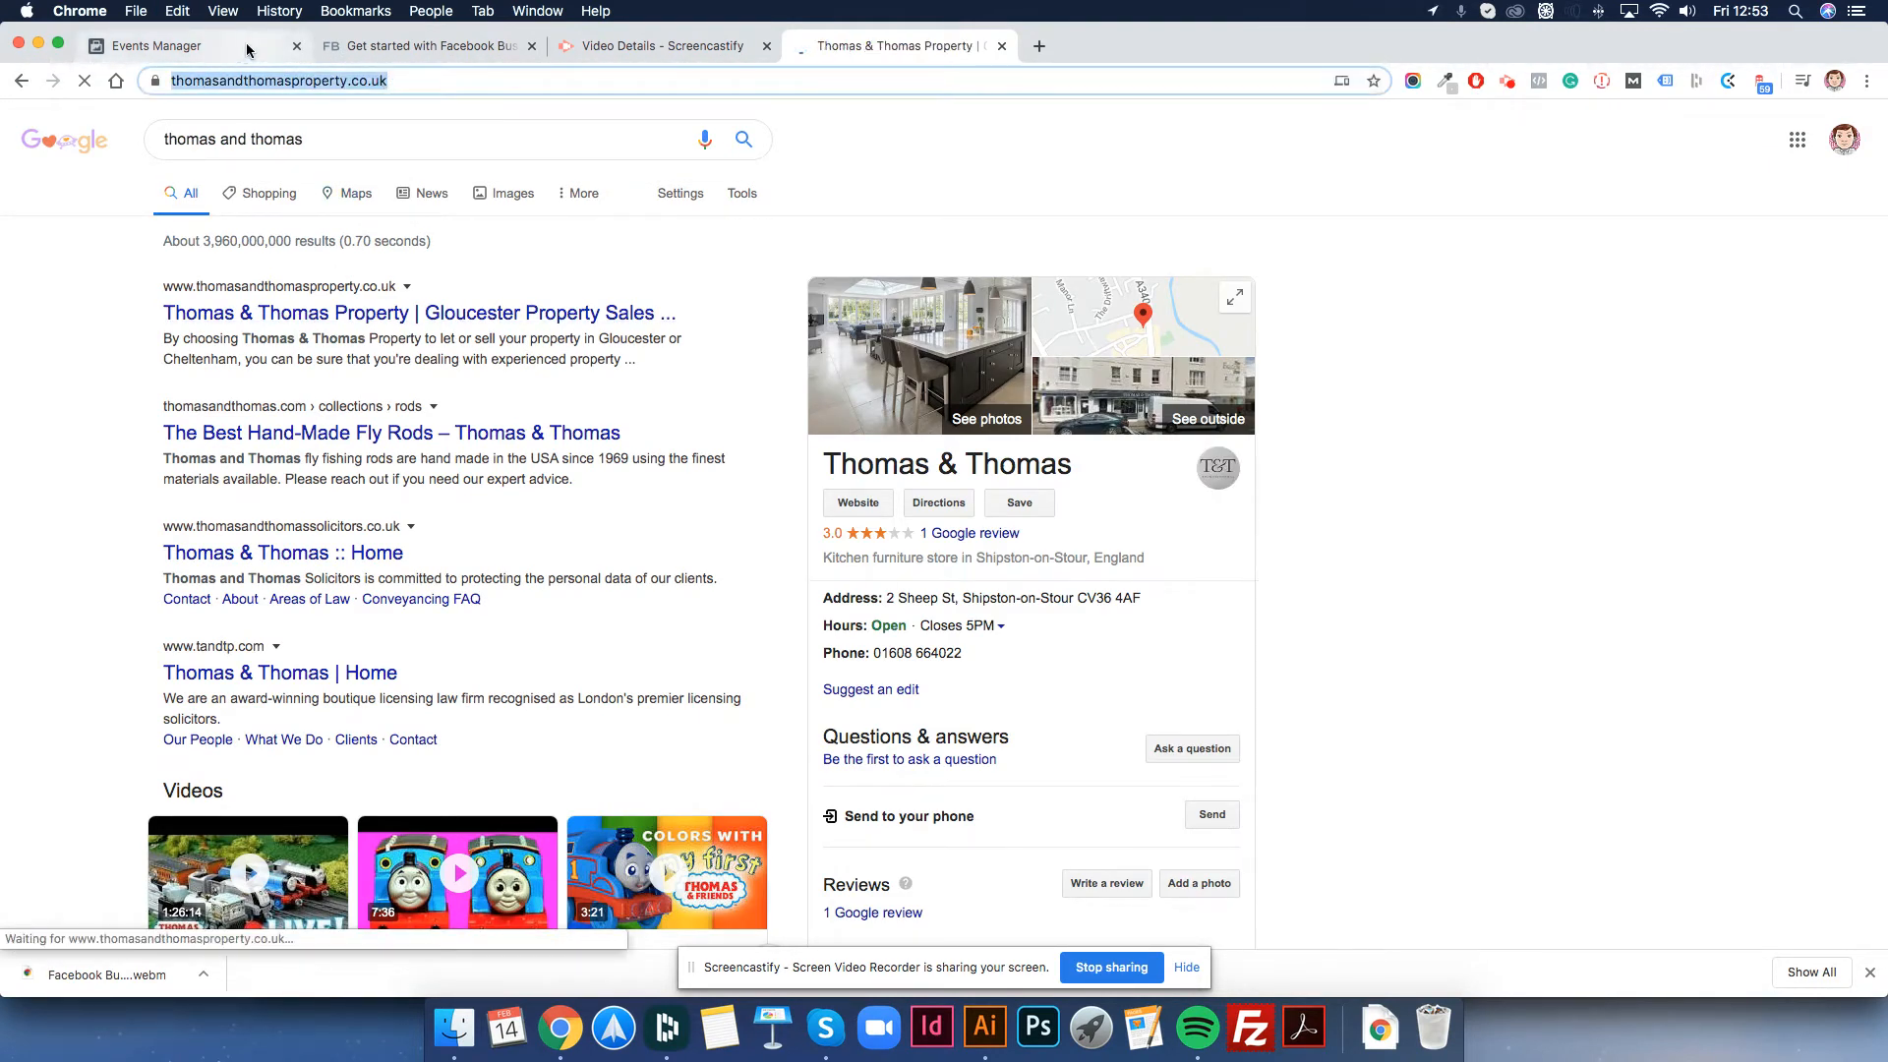
pyautogui.click(254, 51)
pyautogui.hotkey('ctrl', 'v')
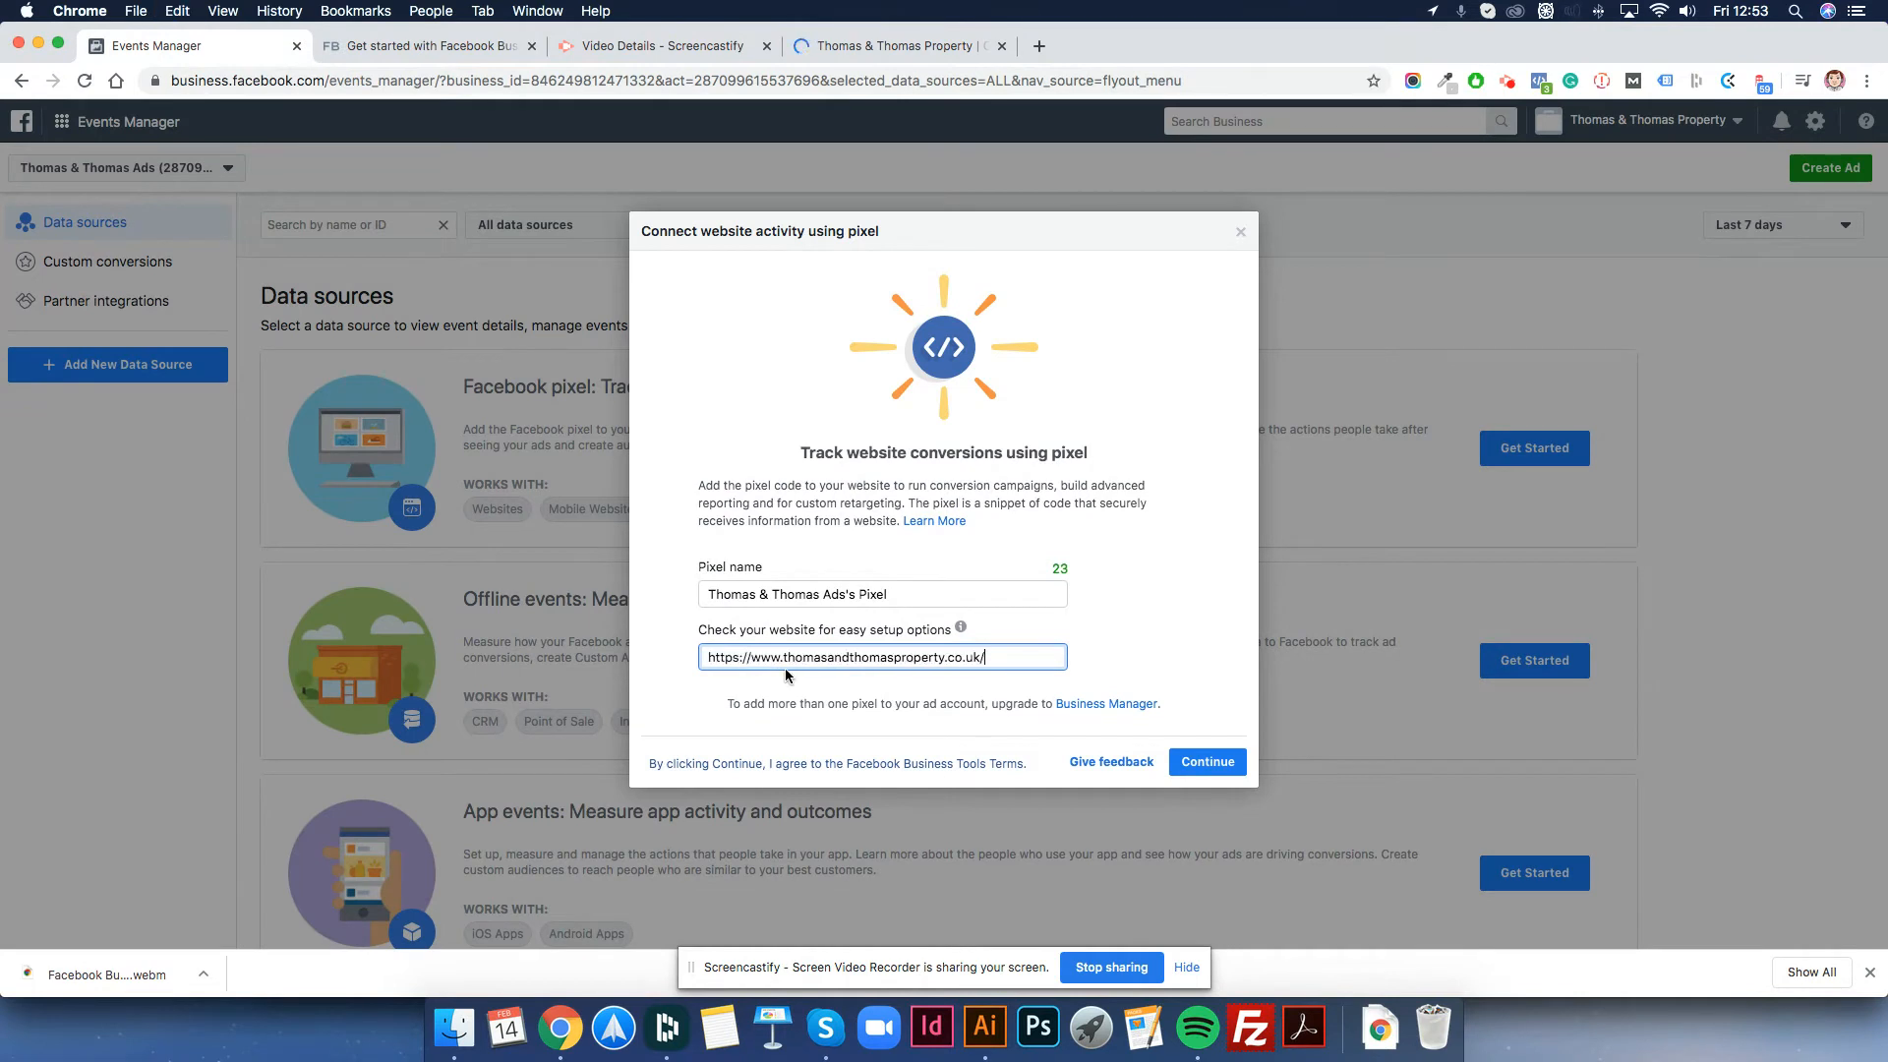
pyautogui.press('BackSpace')
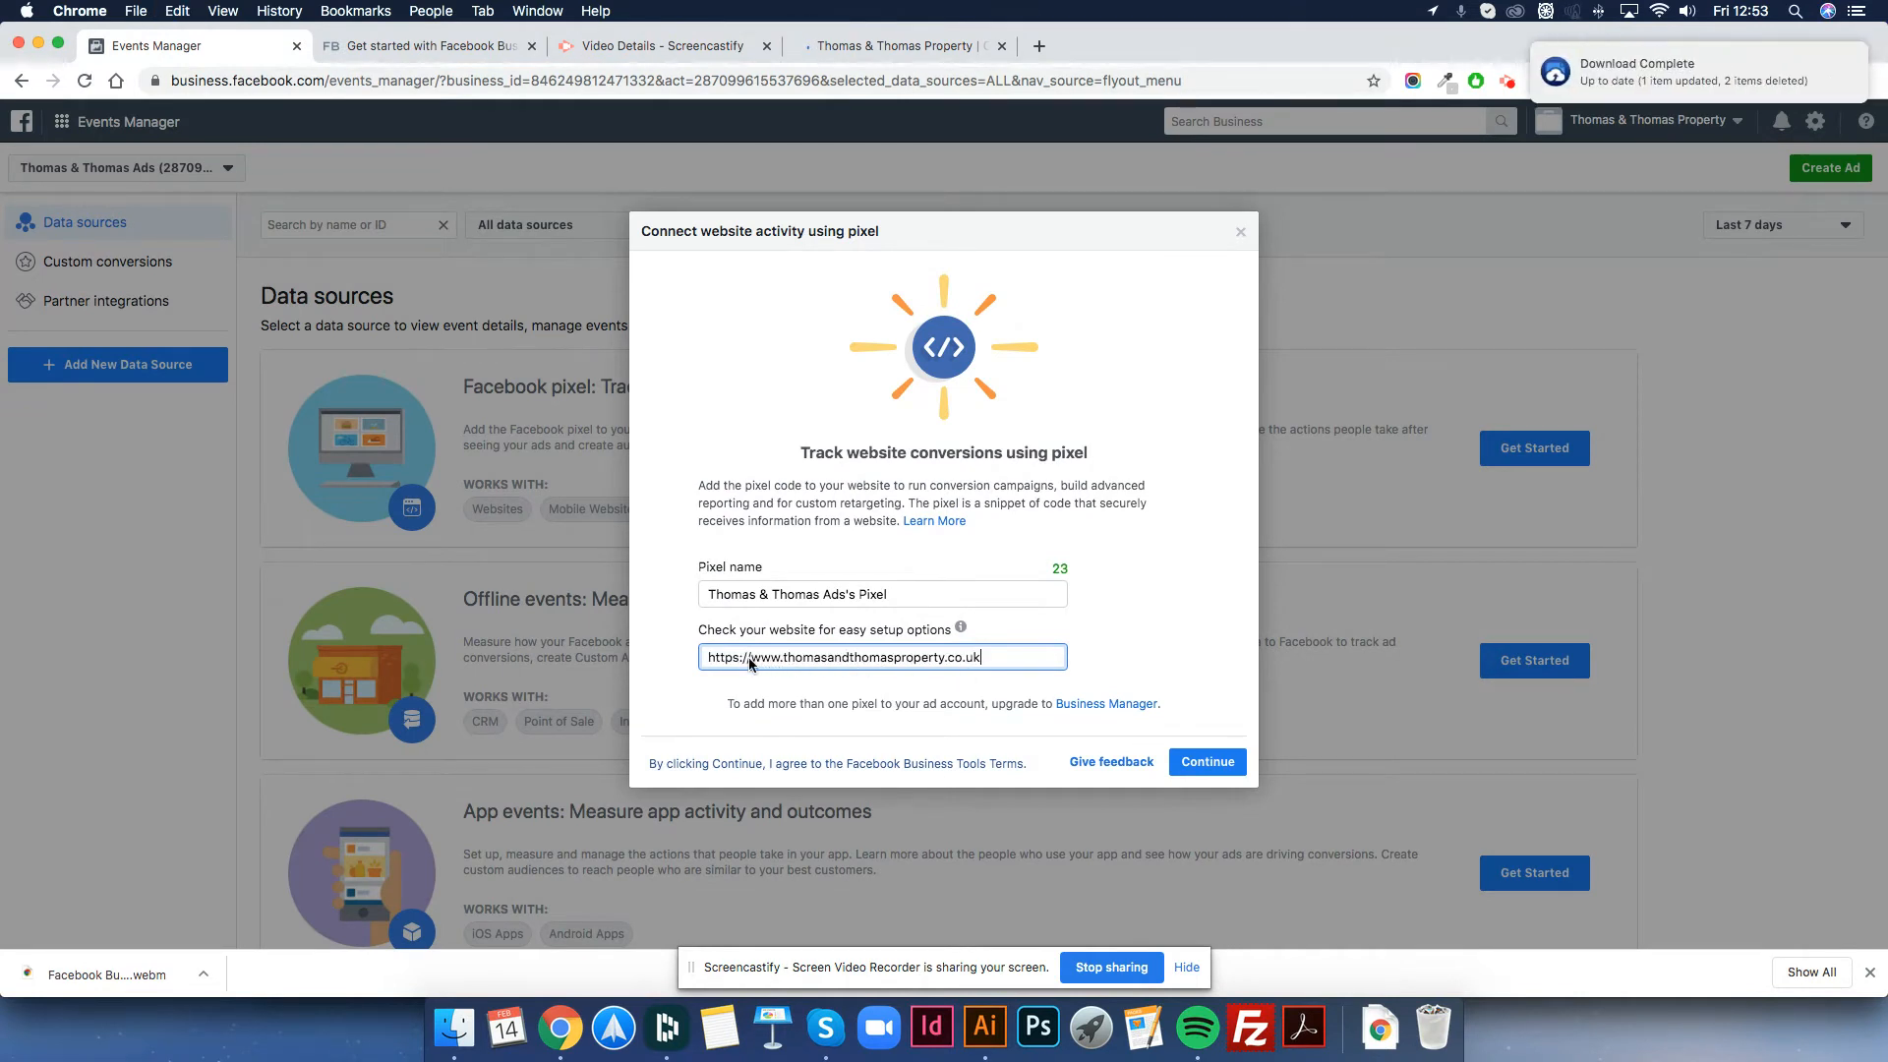
pyautogui.moveTo(749, 658); pyautogui.dragTo(700, 665)
pyautogui.press('BackSpace')
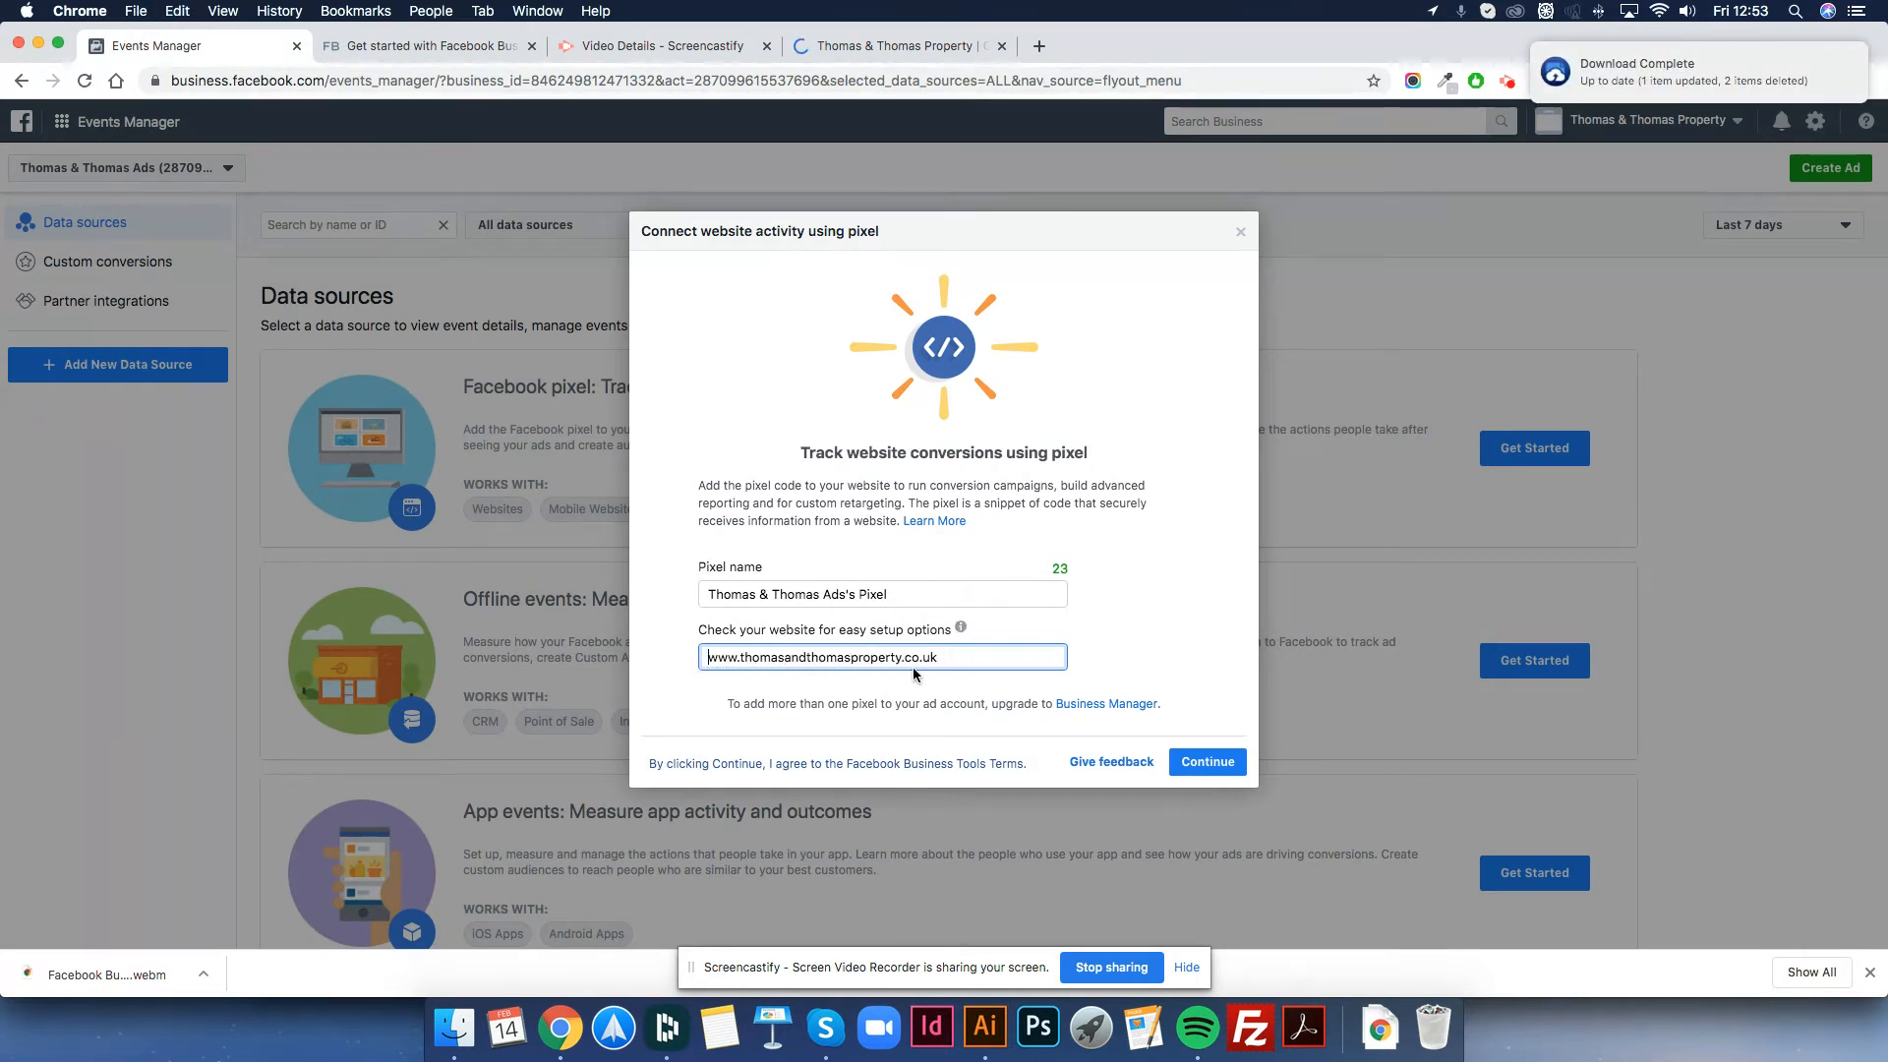
pyautogui.click(1207, 762)
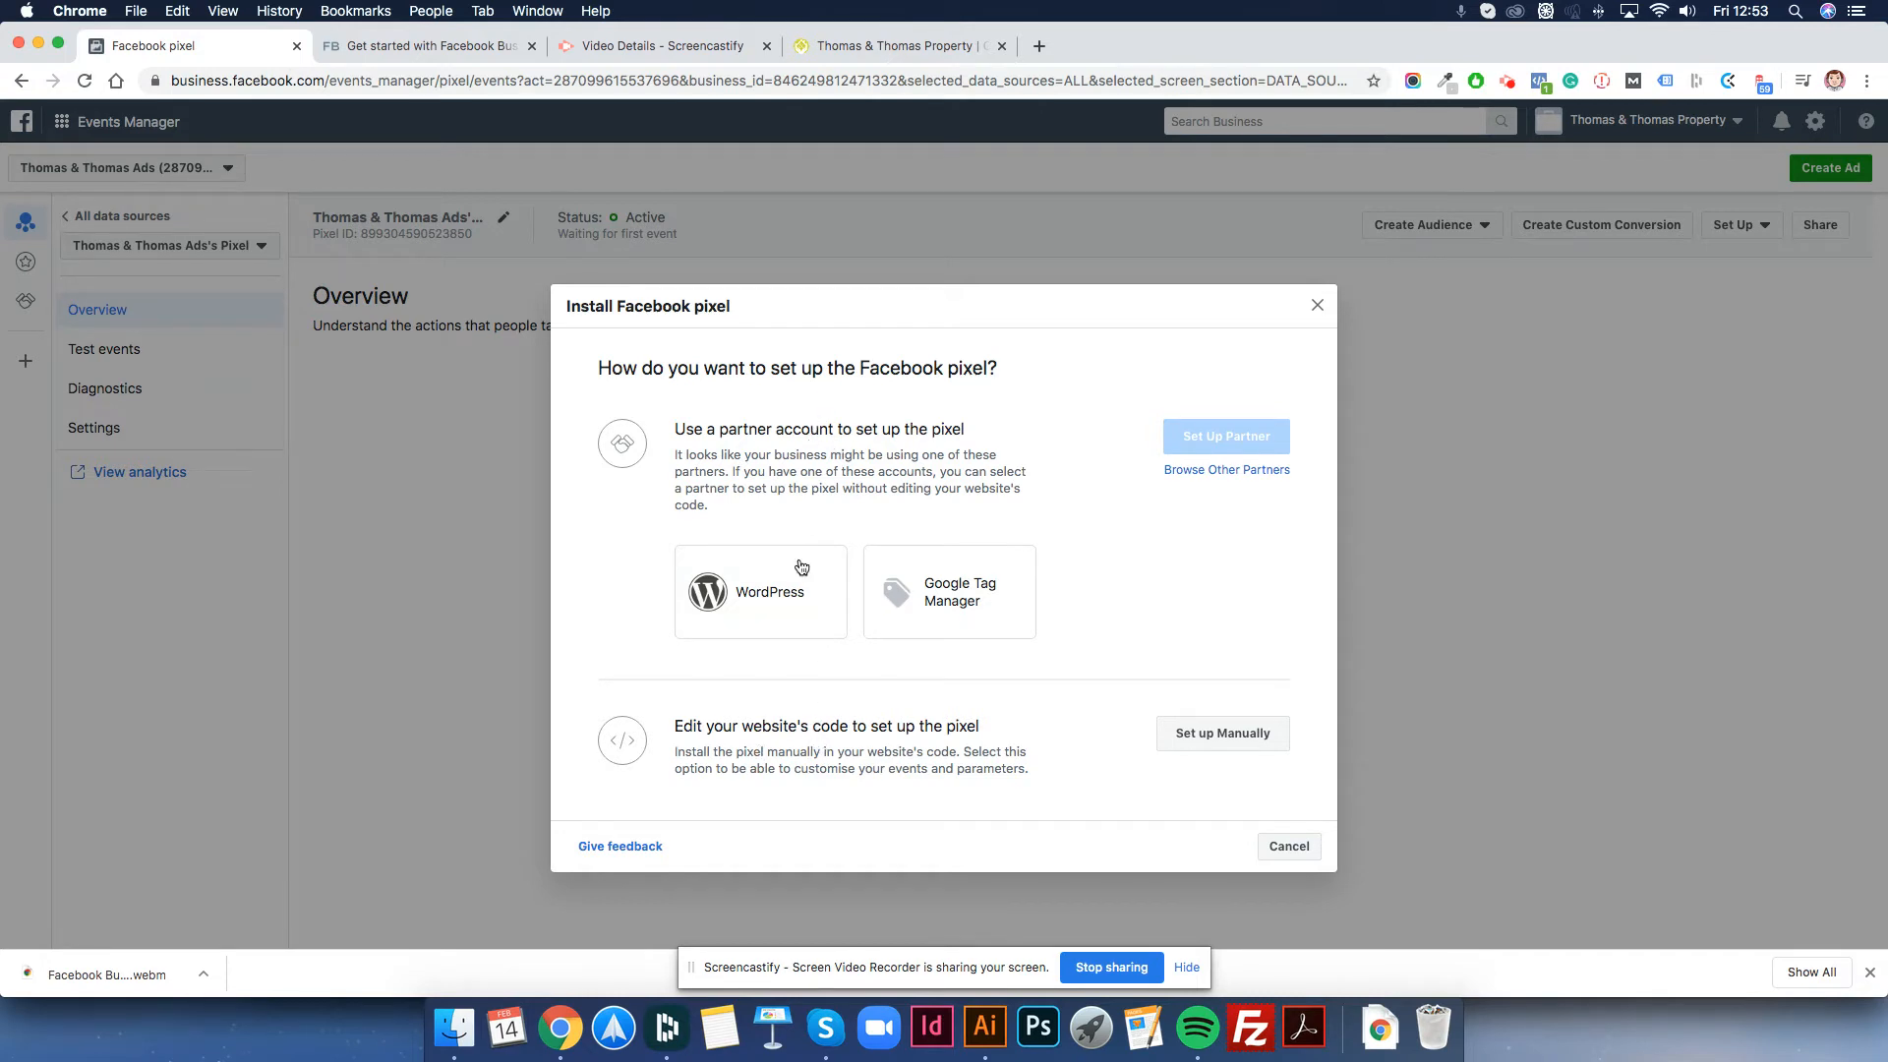
# Choose WordPress as the partner for installing the pixel and continue with advanced matching turned on.
pyautogui.click(780, 604)
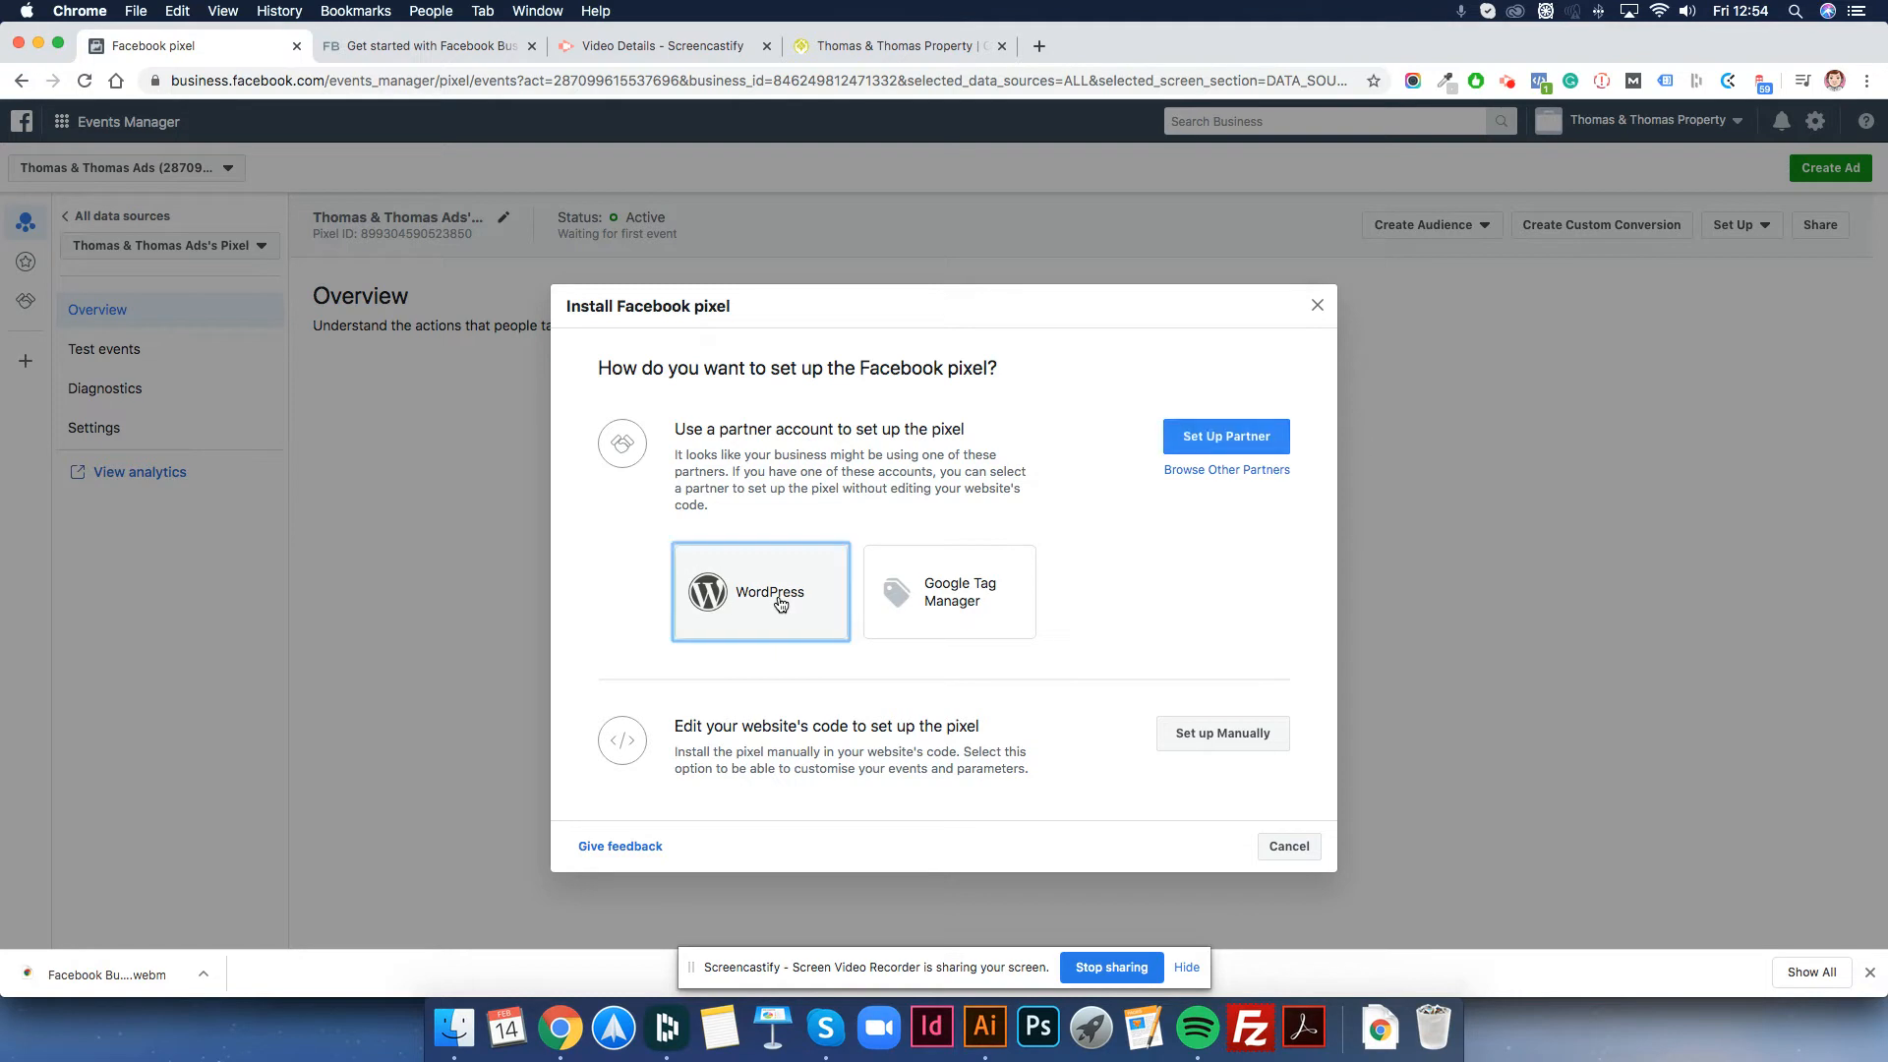
pyautogui.click(1226, 439)
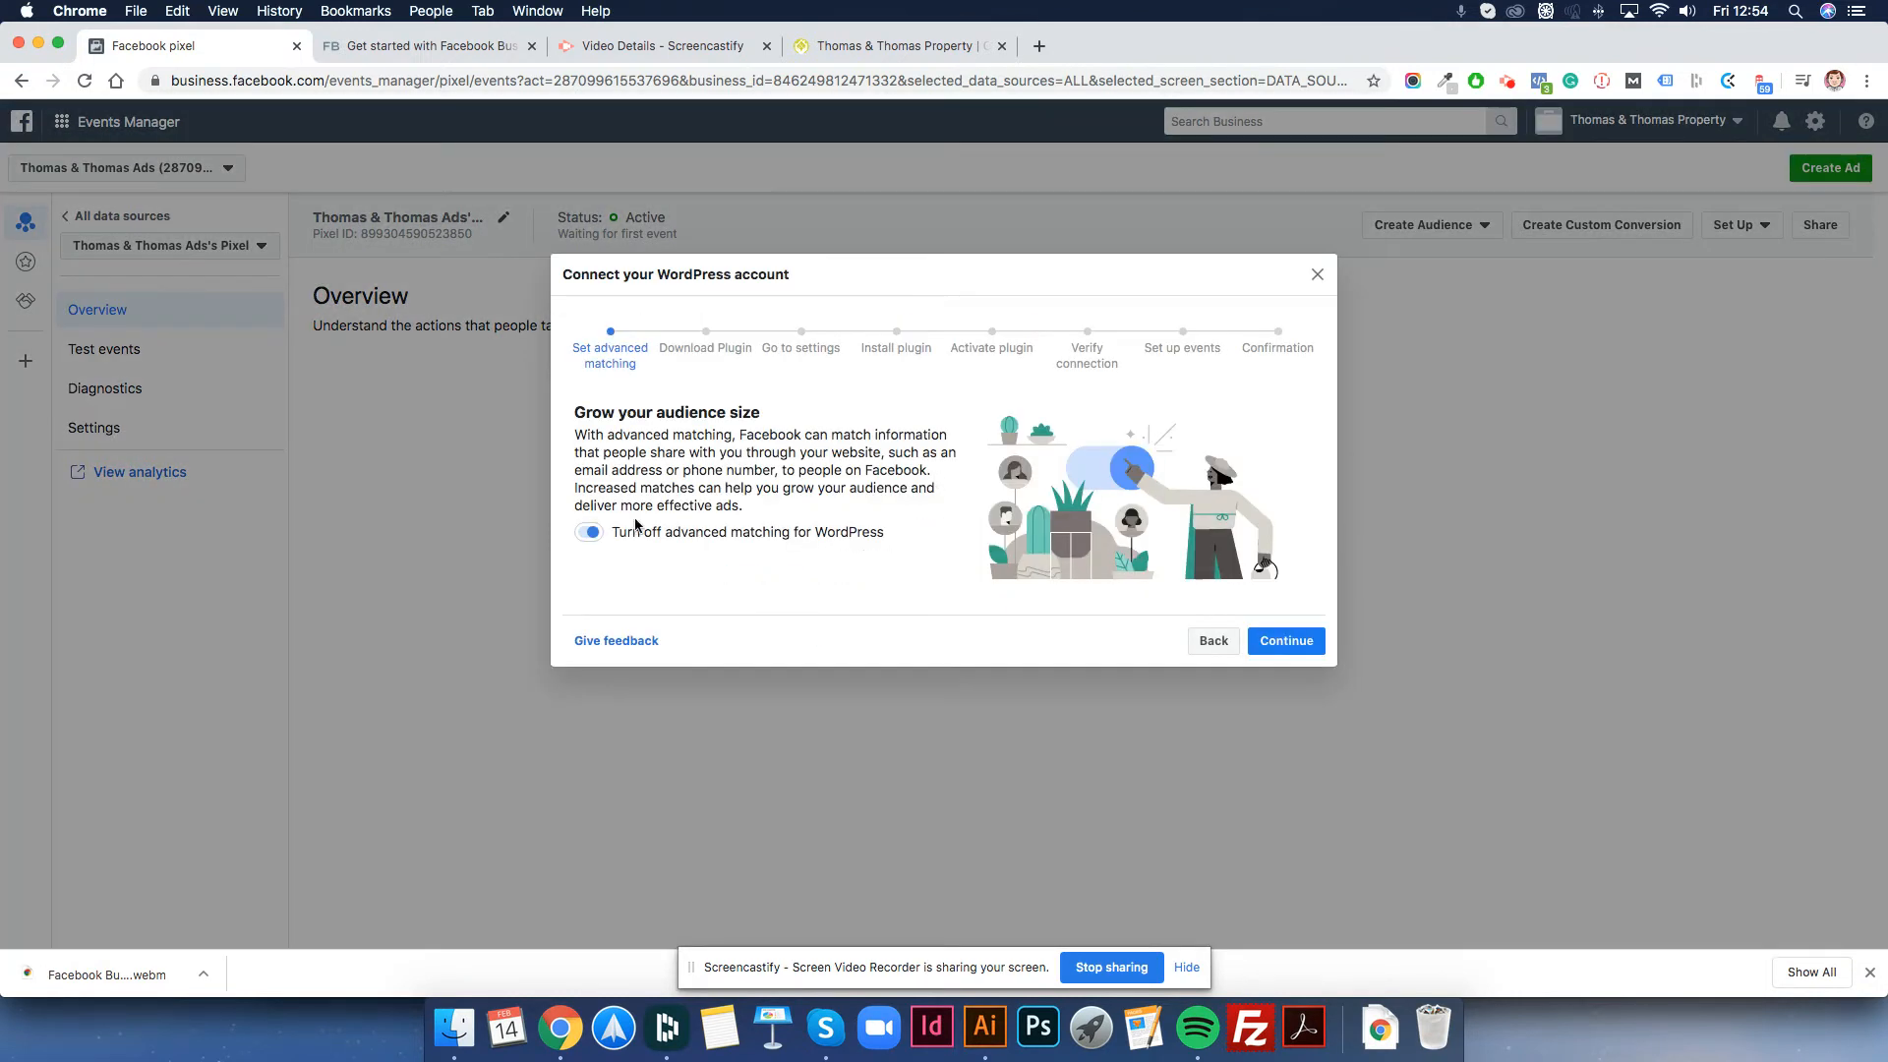
pyautogui.click(1303, 647)
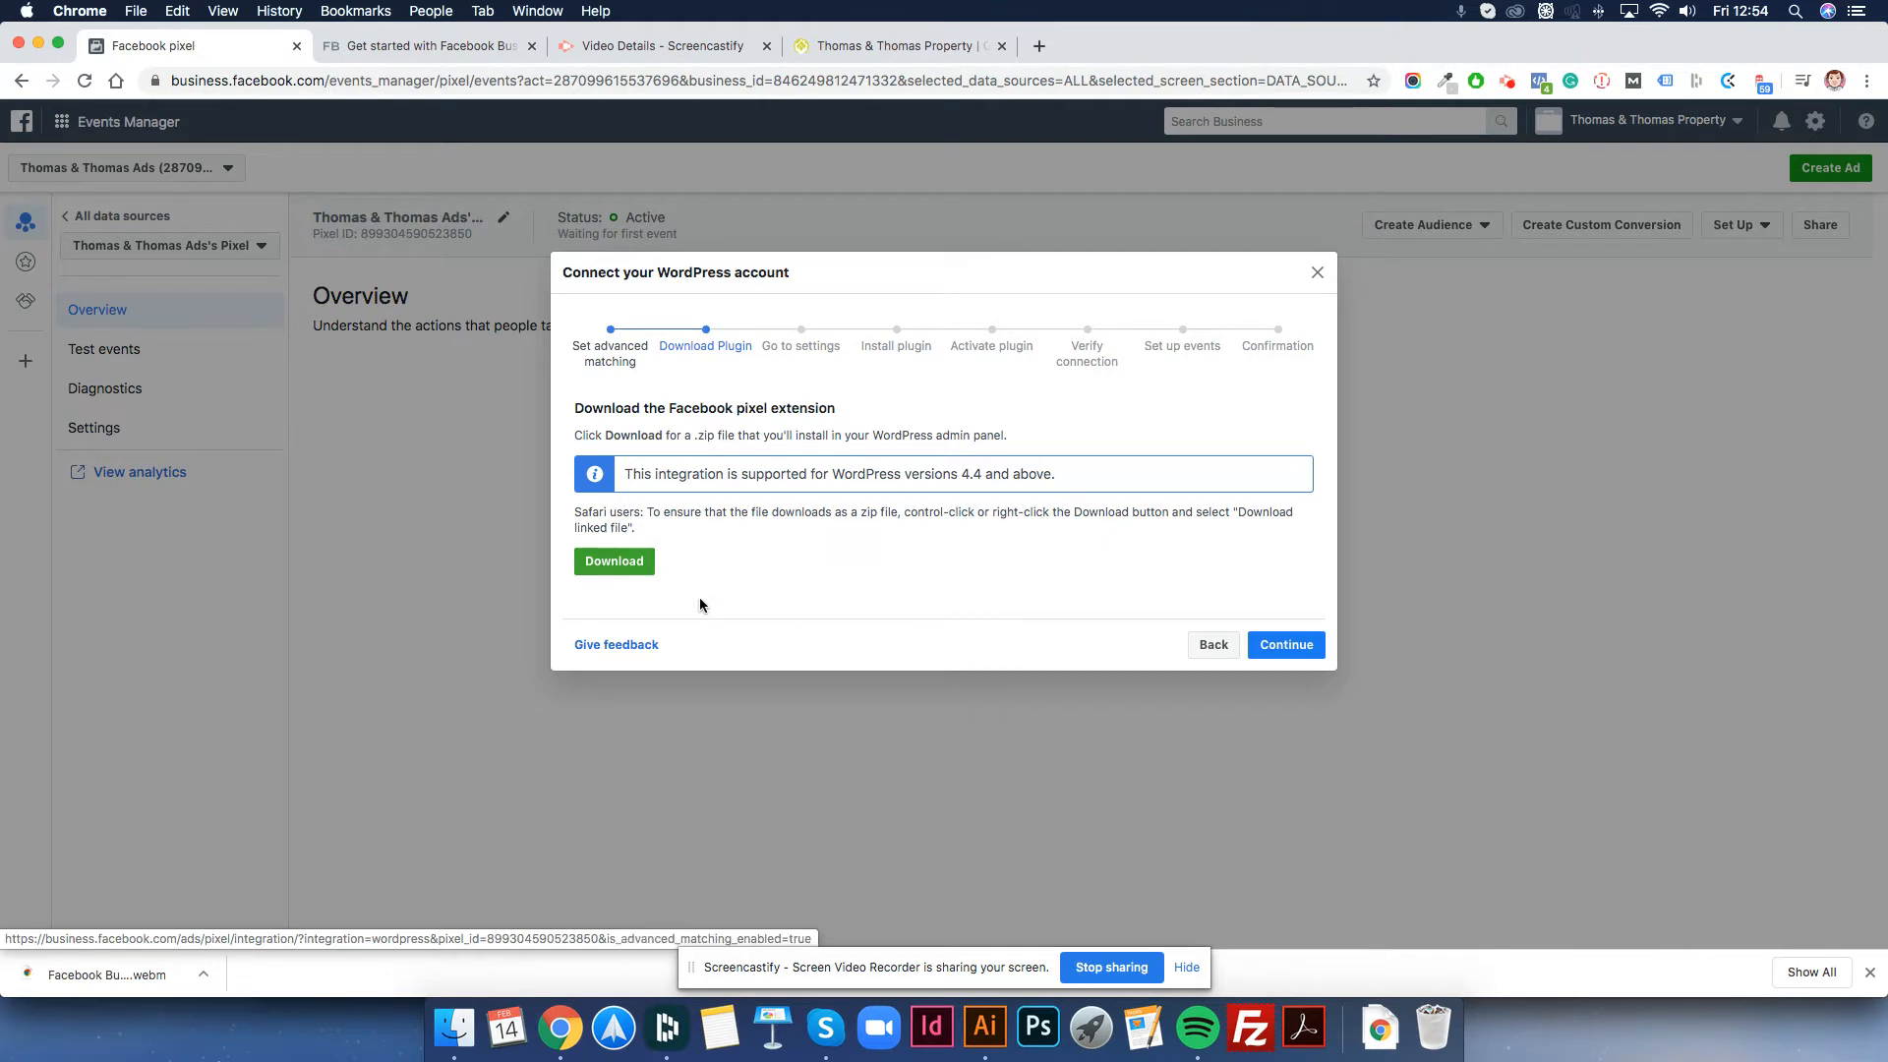
# Advance through the WordPress plugin download, settings, installation and activation instructions to the connection verification stage.
pyautogui.click(1298, 656)
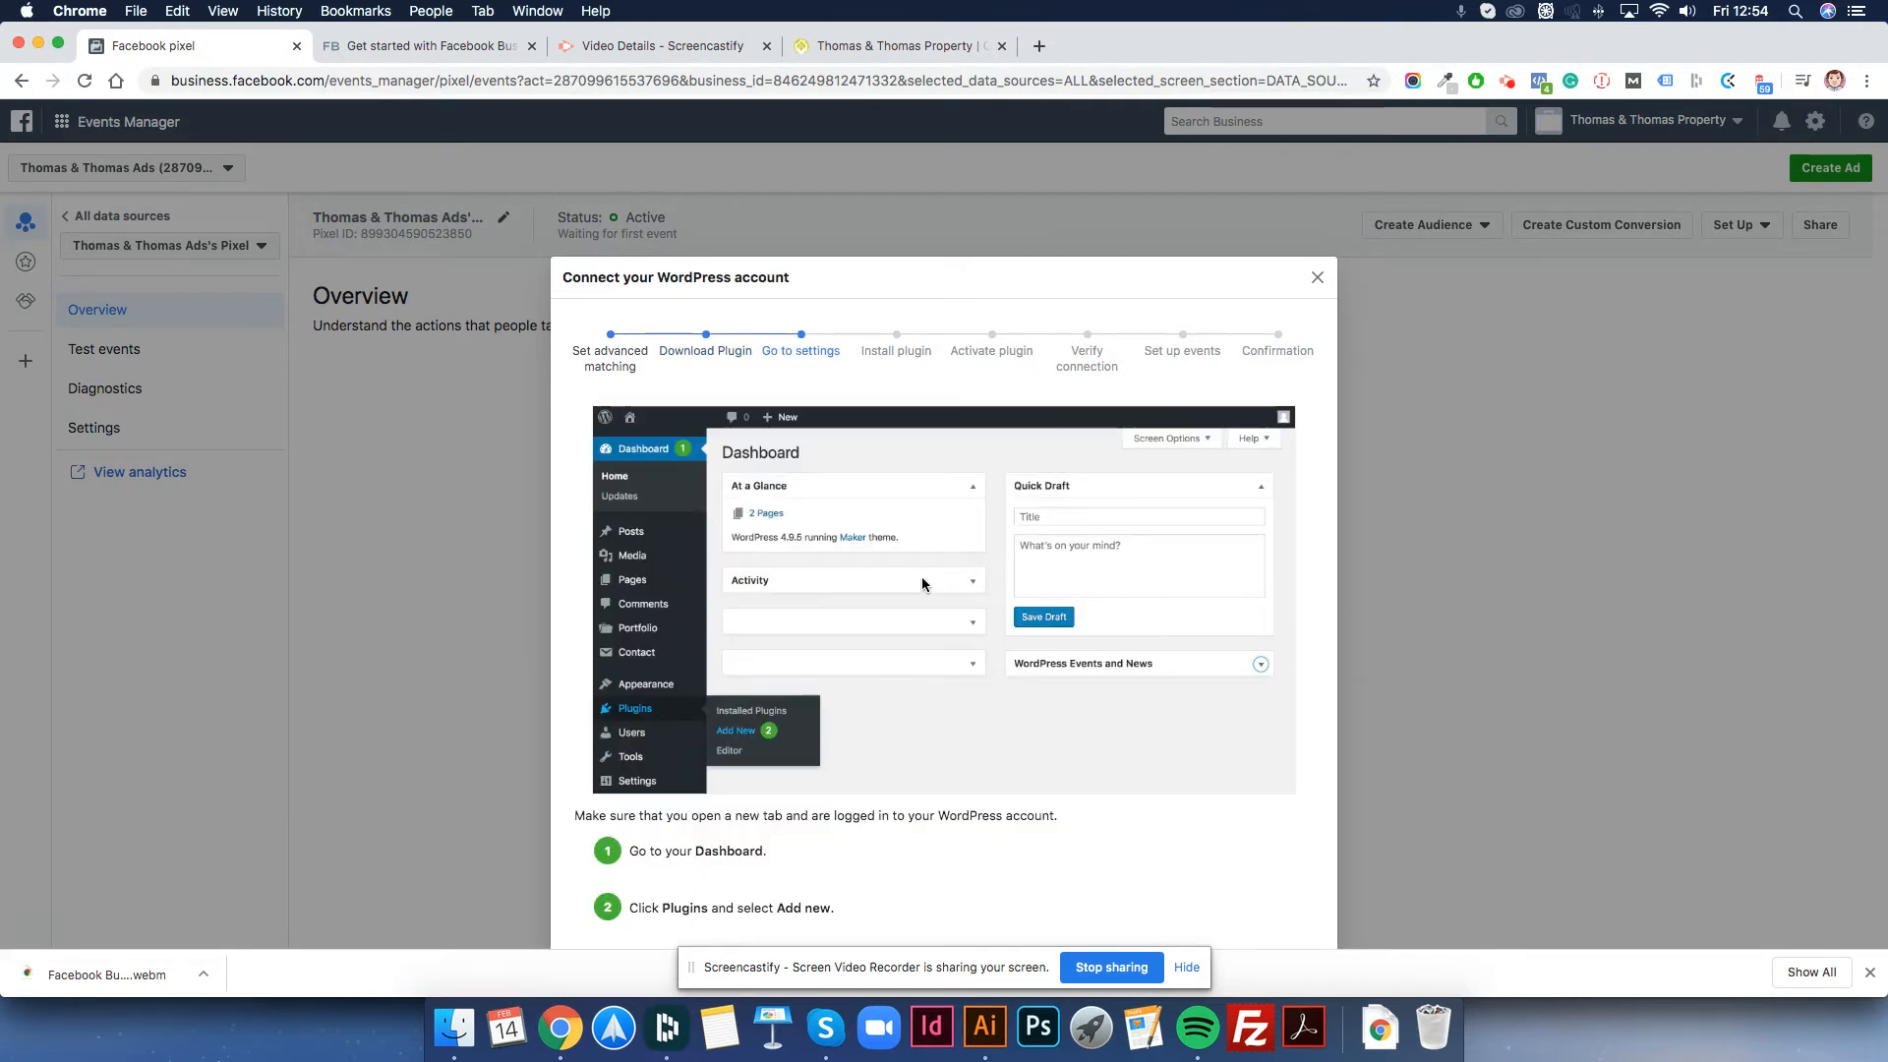
pyautogui.scroll(-1, 858, 556)
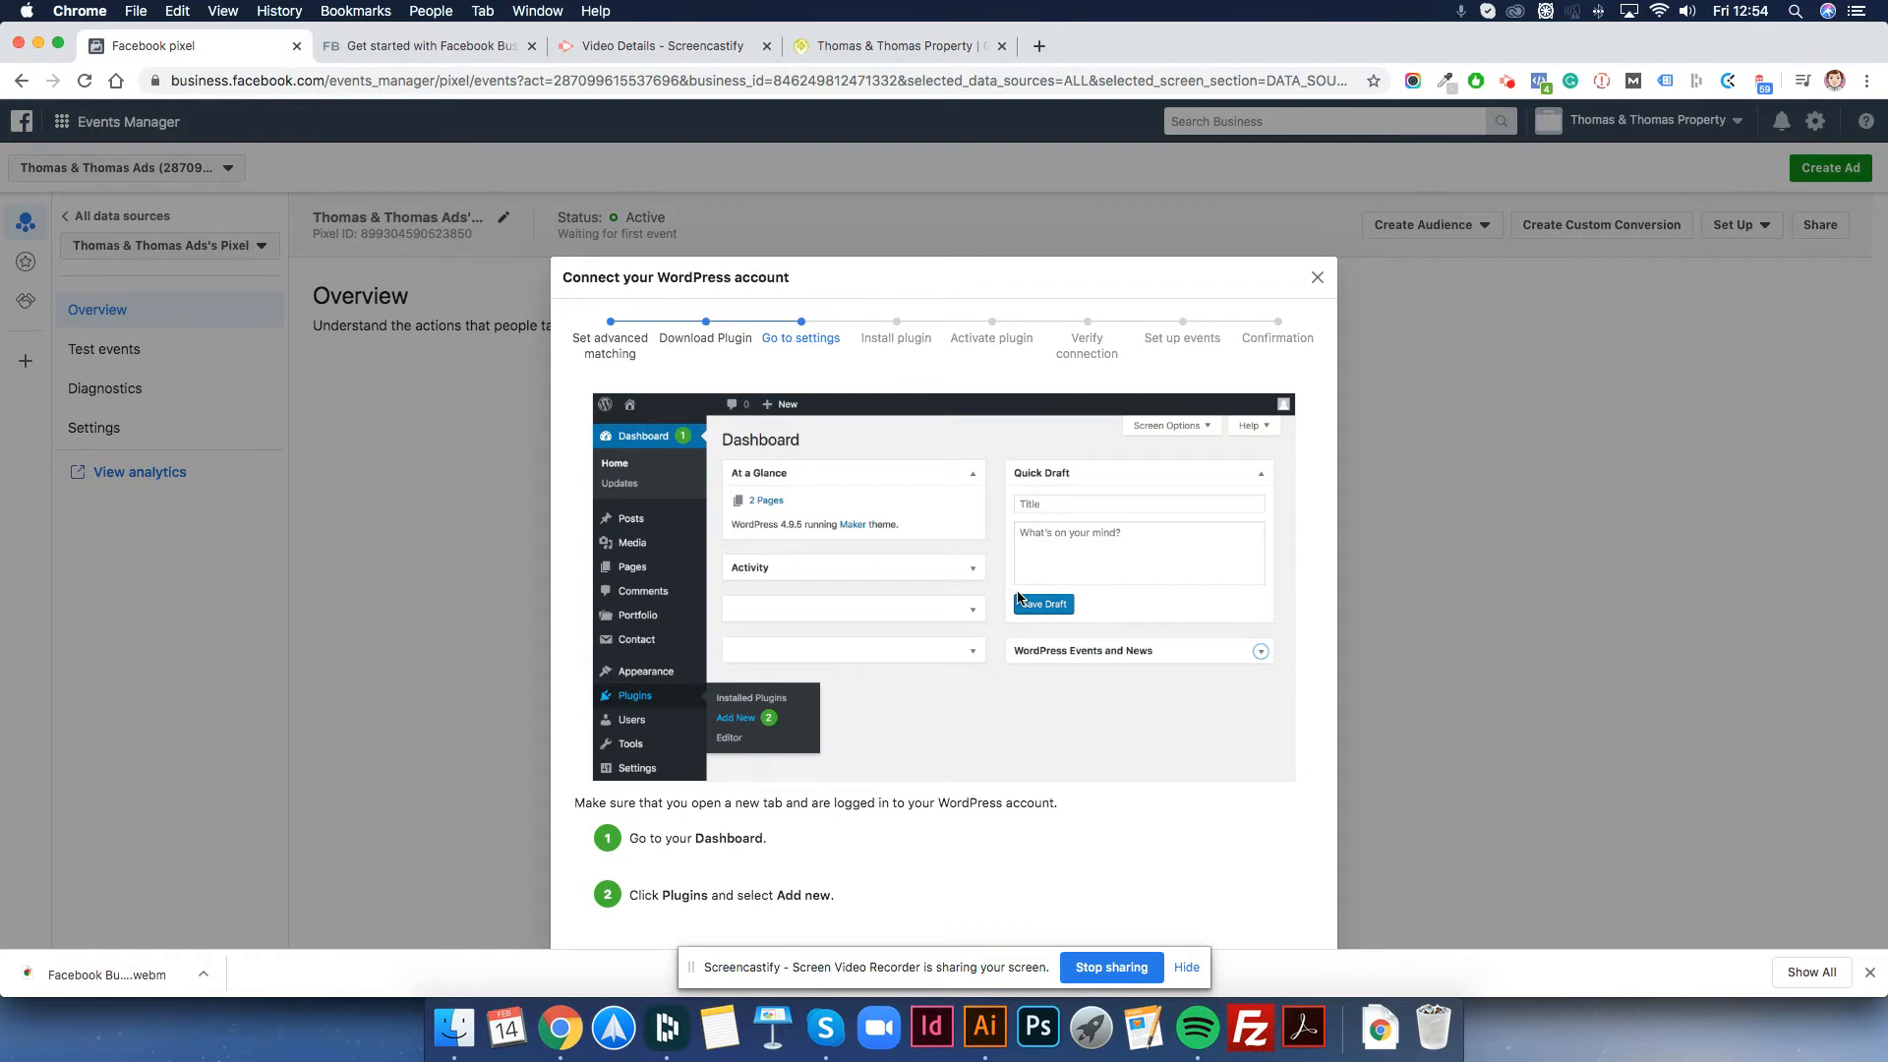
pyautogui.scroll(-5, 1017, 599)
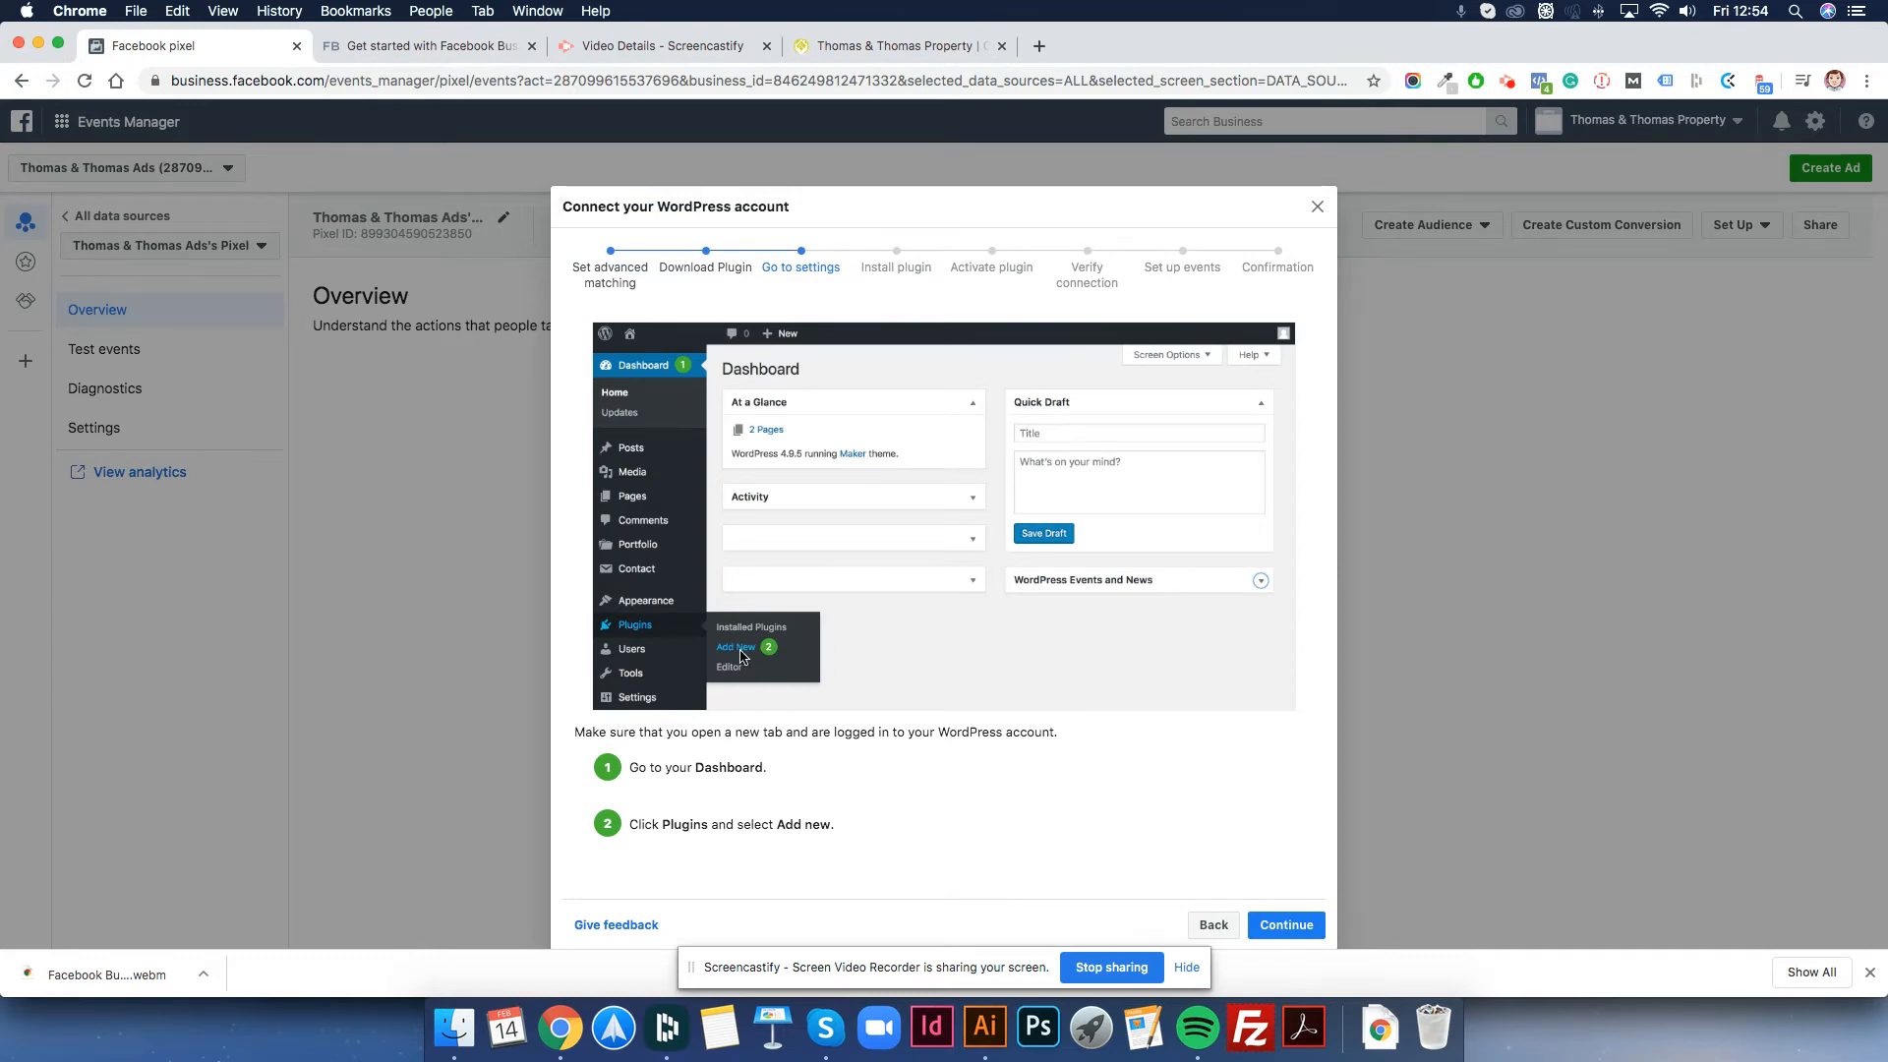
pyautogui.click(1286, 926)
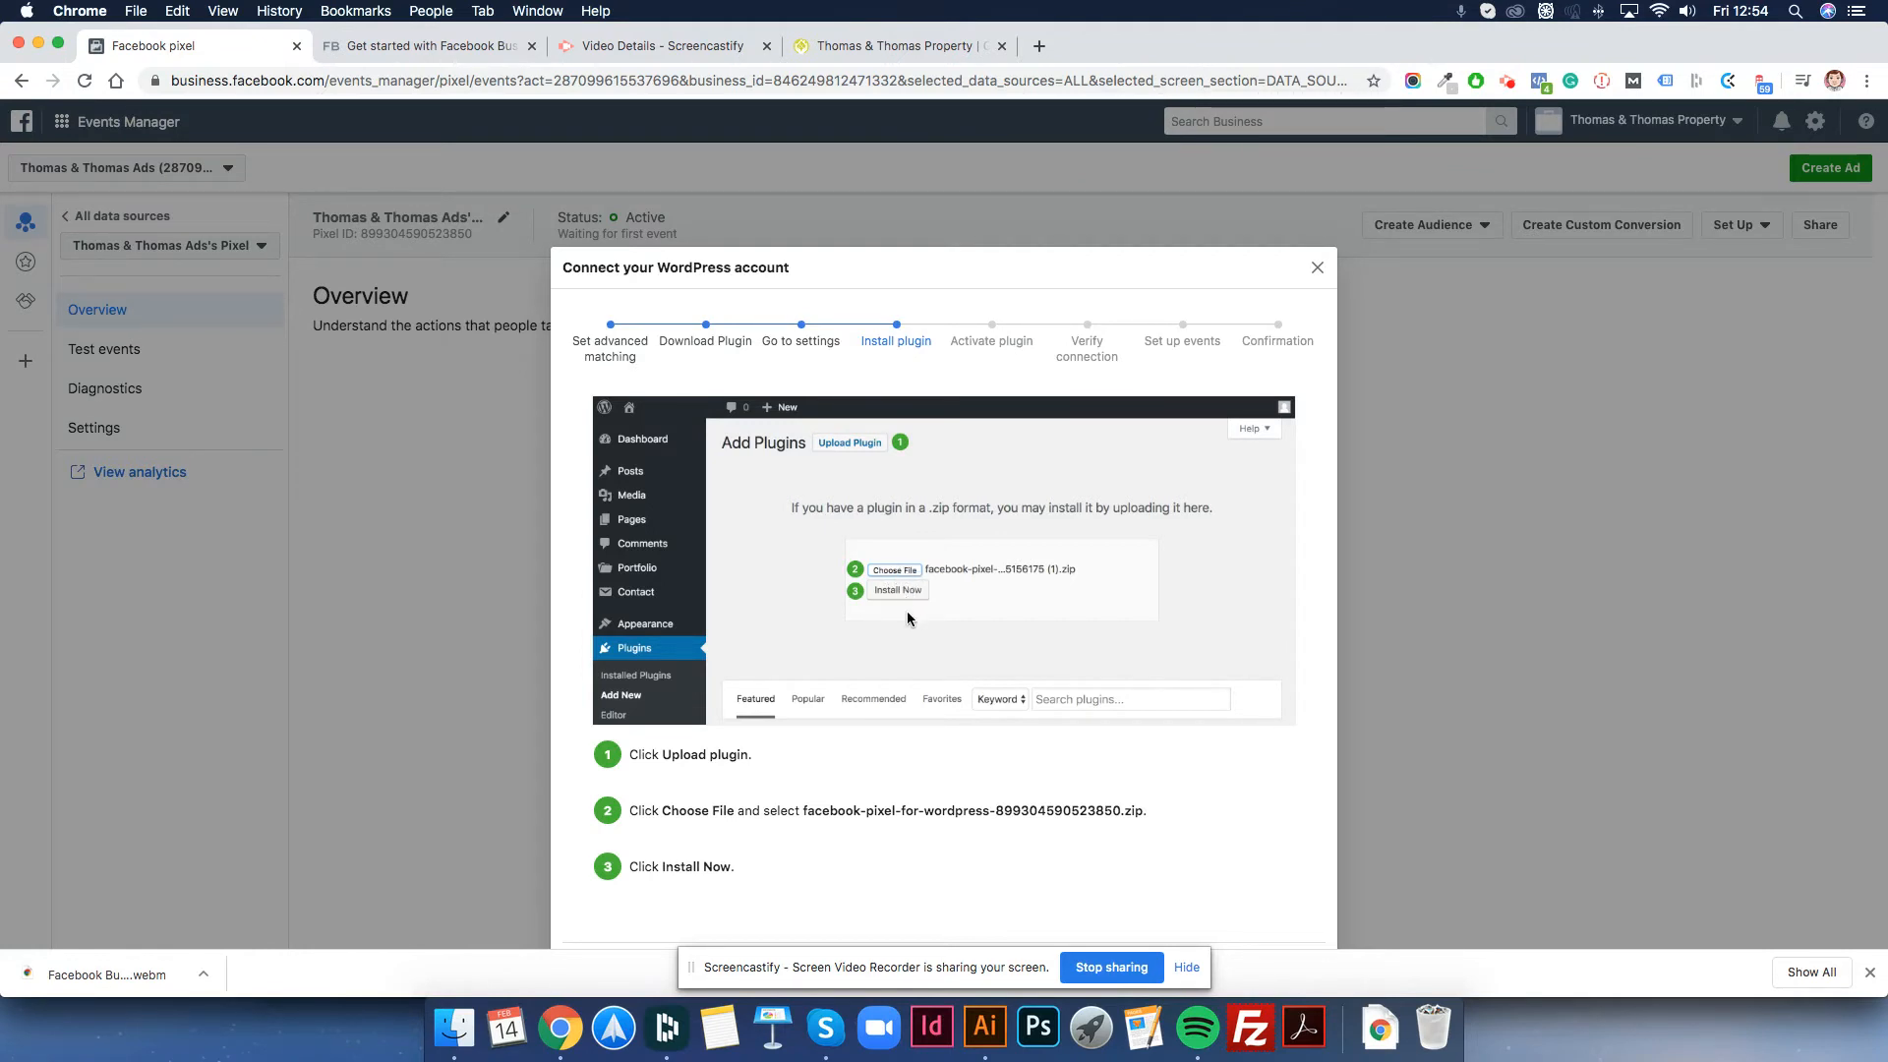
pyautogui.scroll(-2, 822, 747)
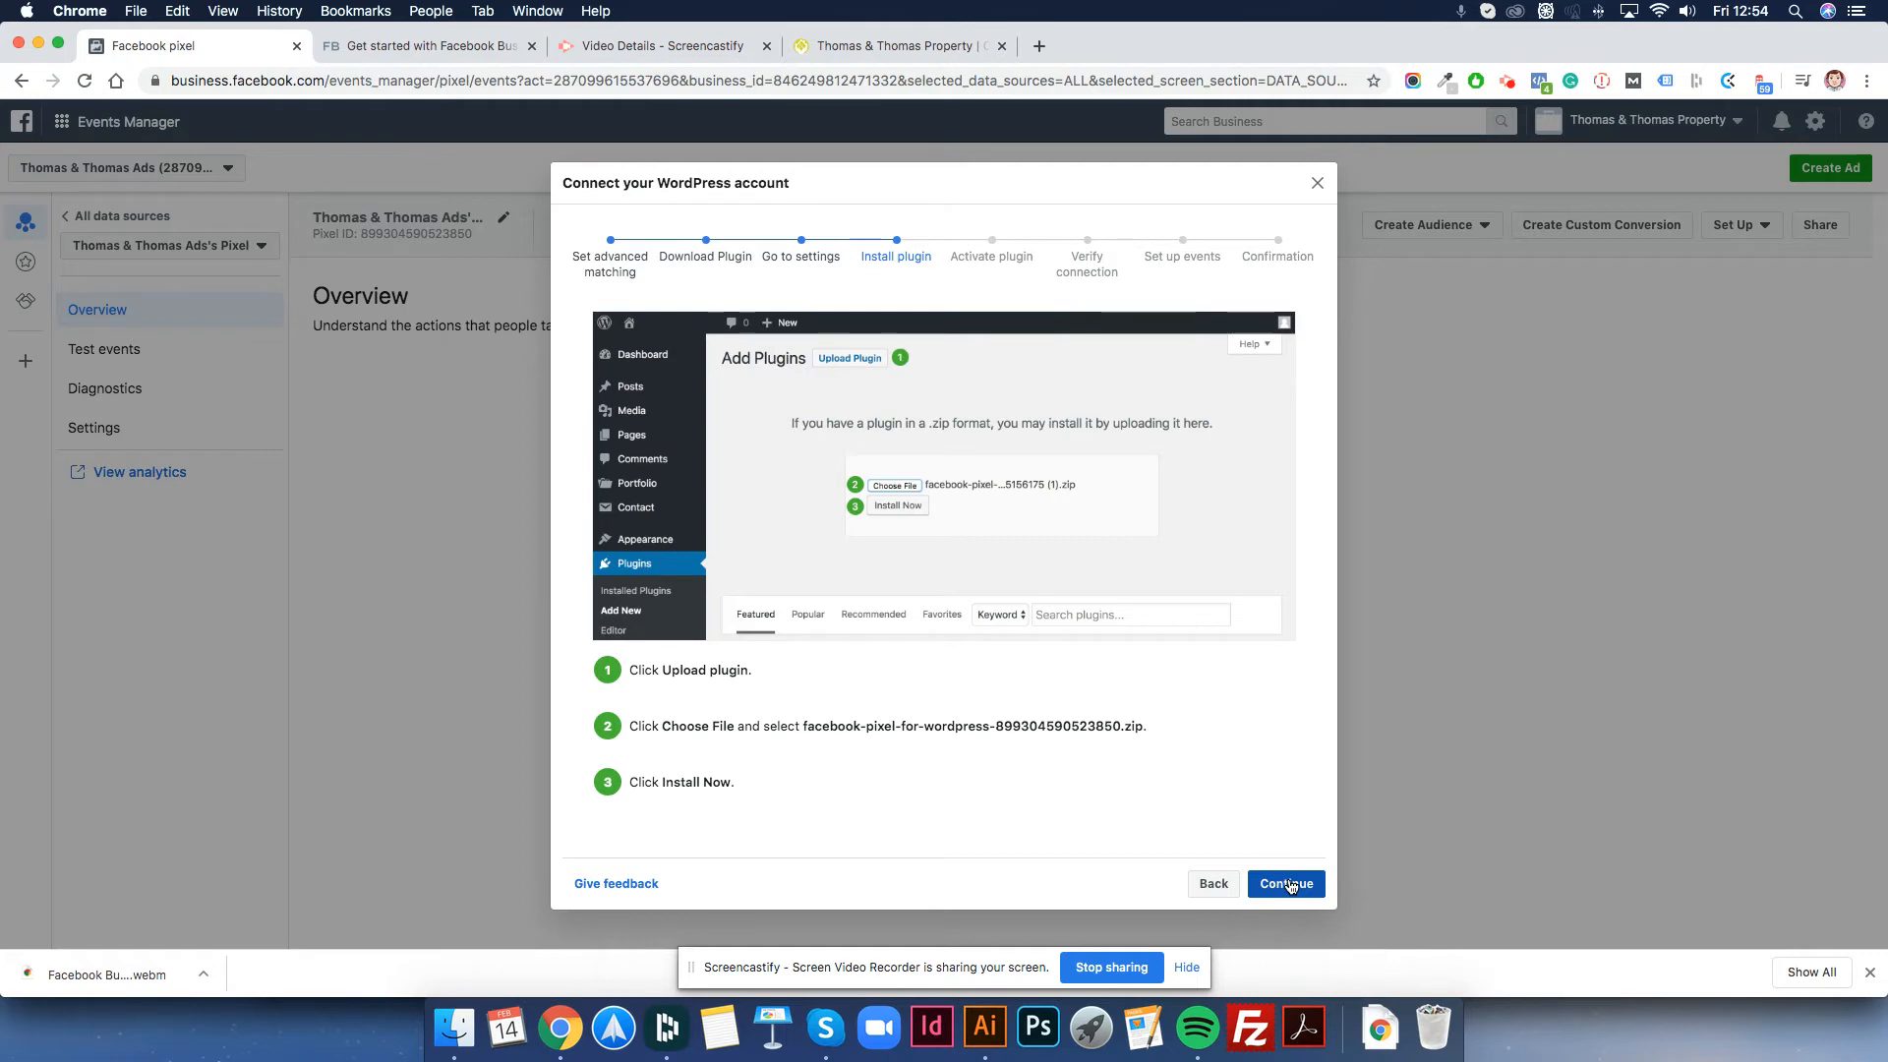
pyautogui.click(1287, 884)
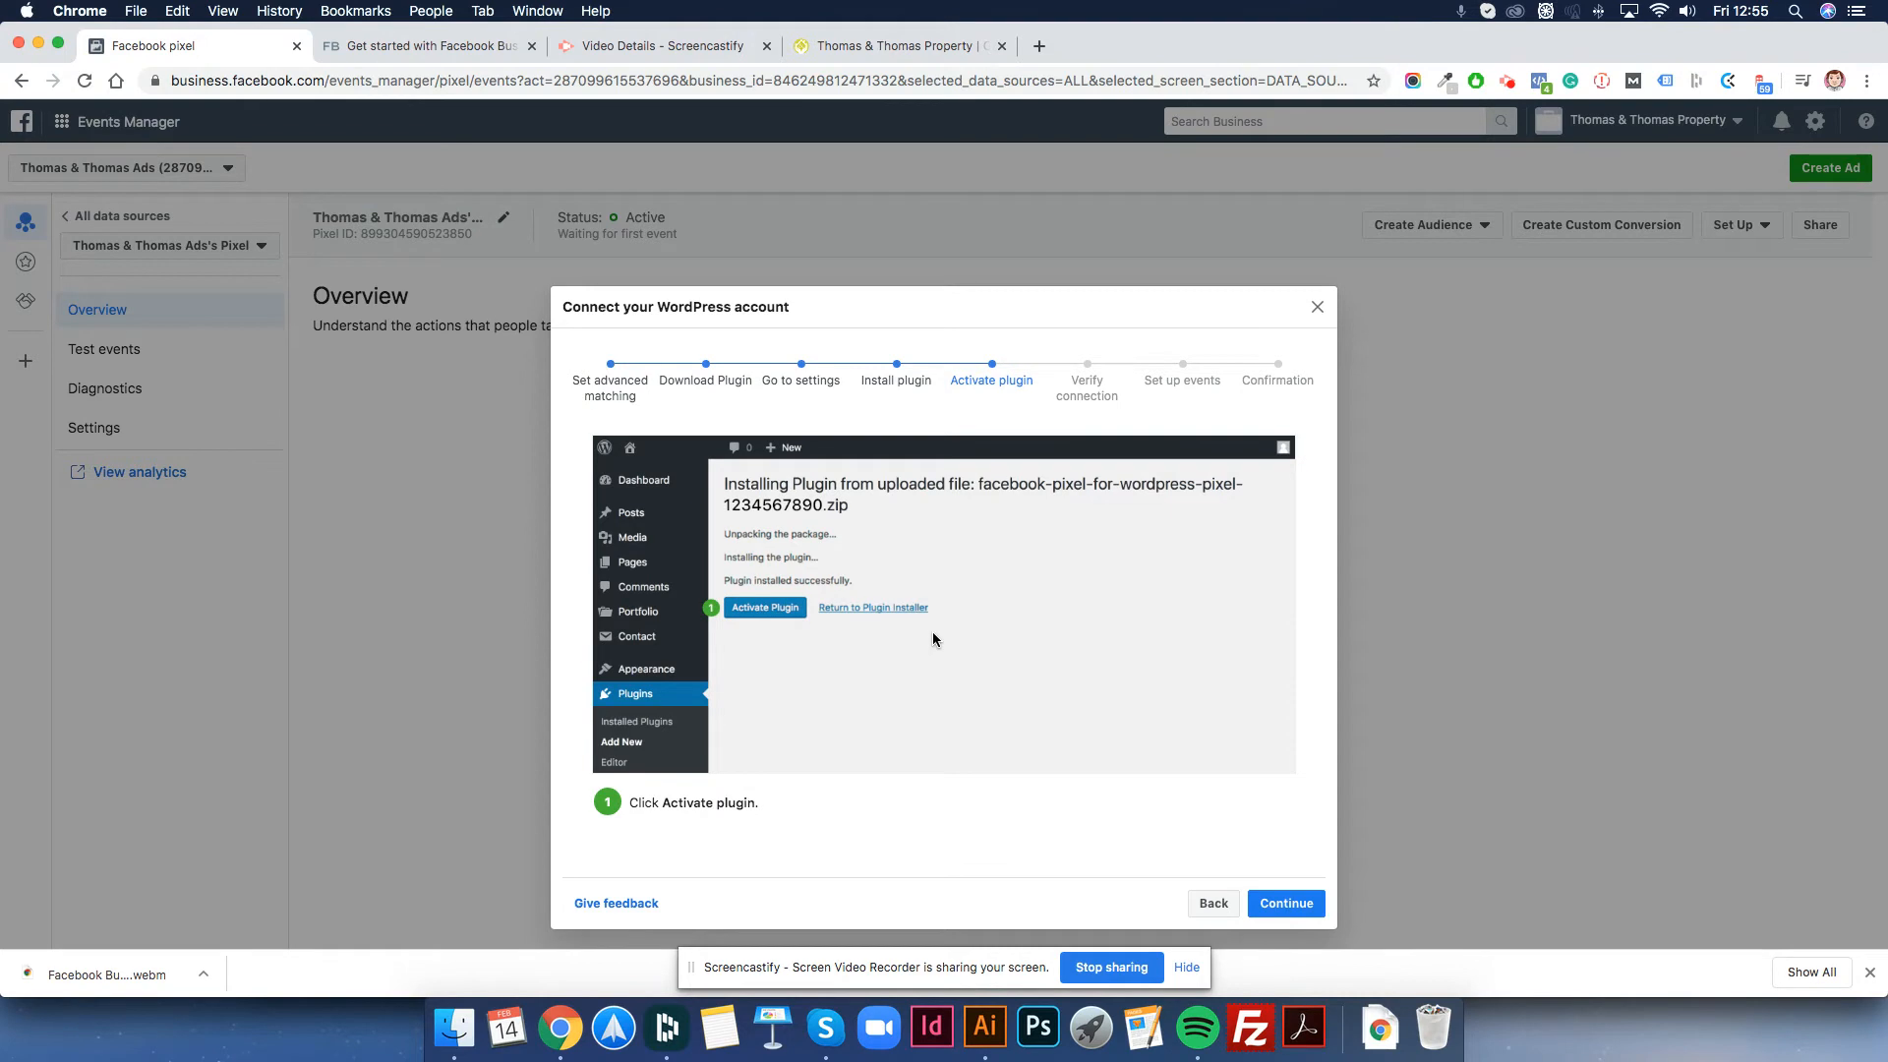
pyautogui.click(1281, 912)
pyautogui.click(753, 574)
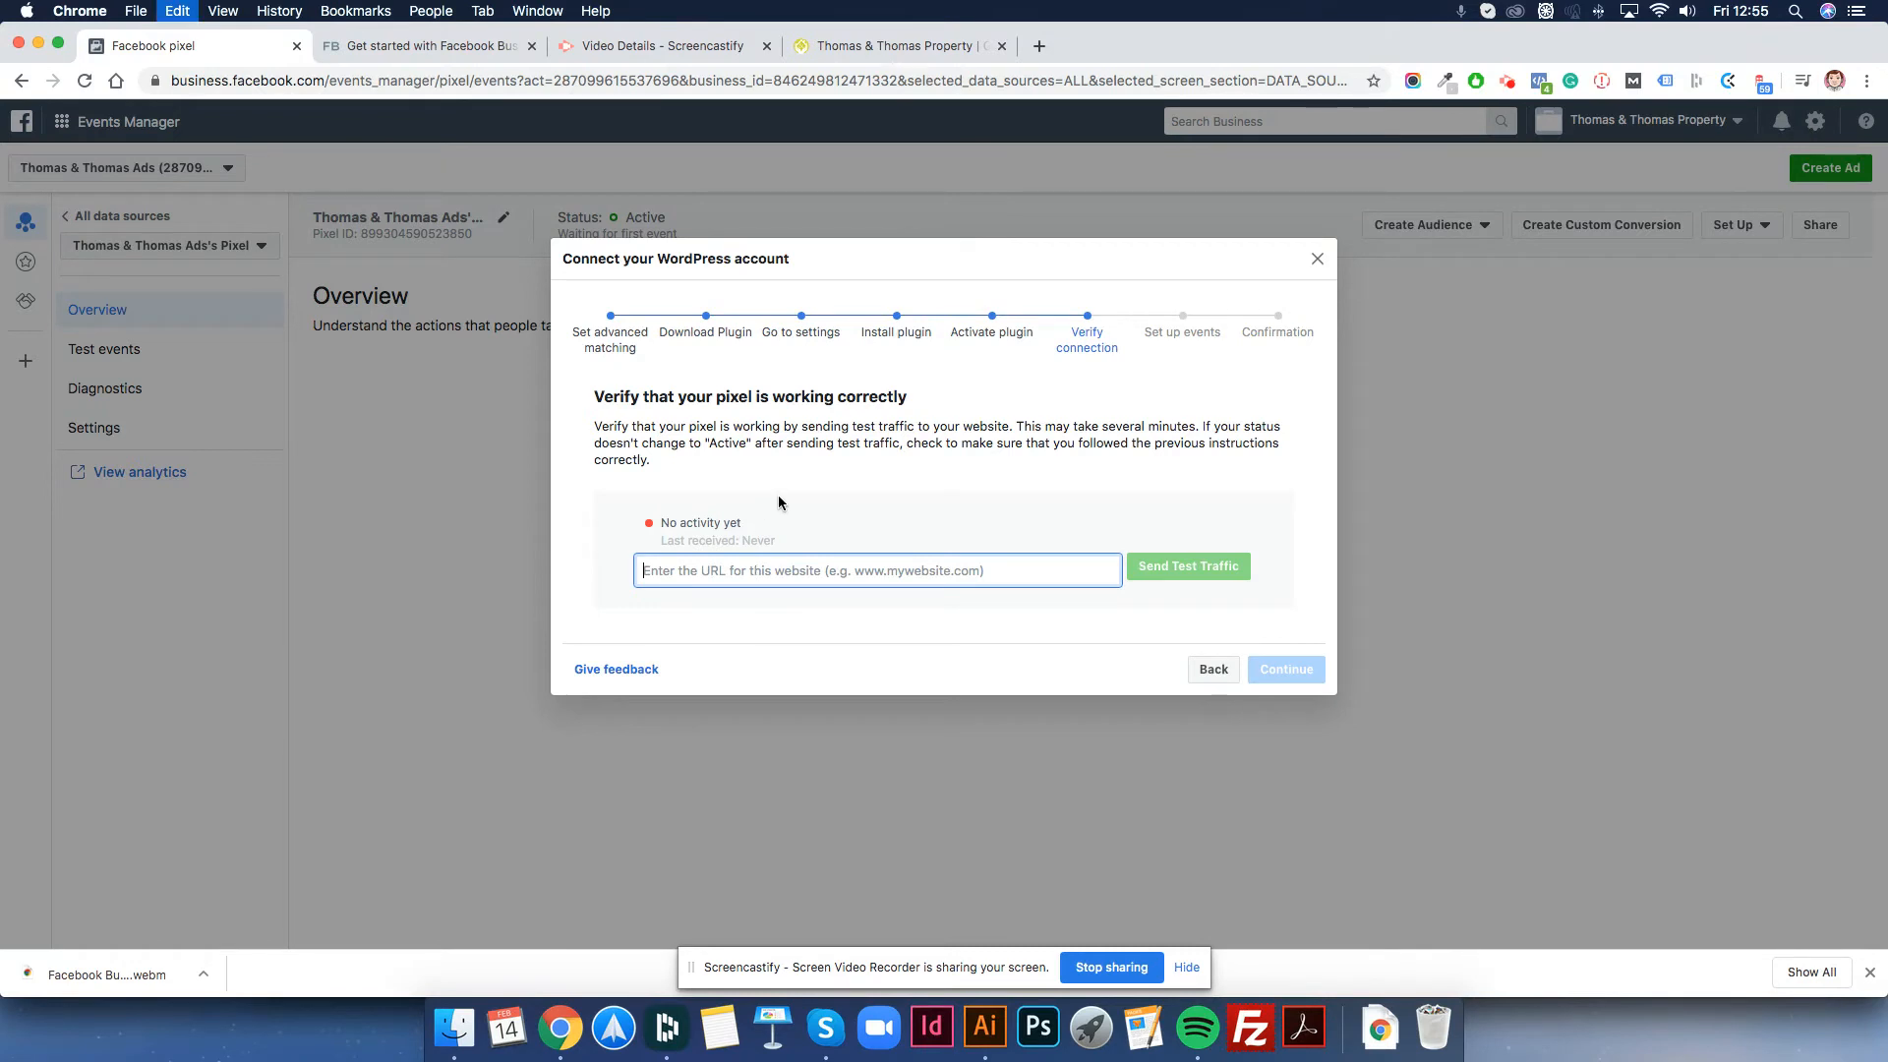
pyautogui.press('super+v')
pyautogui.moveTo(686, 573); pyautogui.dragTo(602, 570)
pyautogui.press('BackSpace')
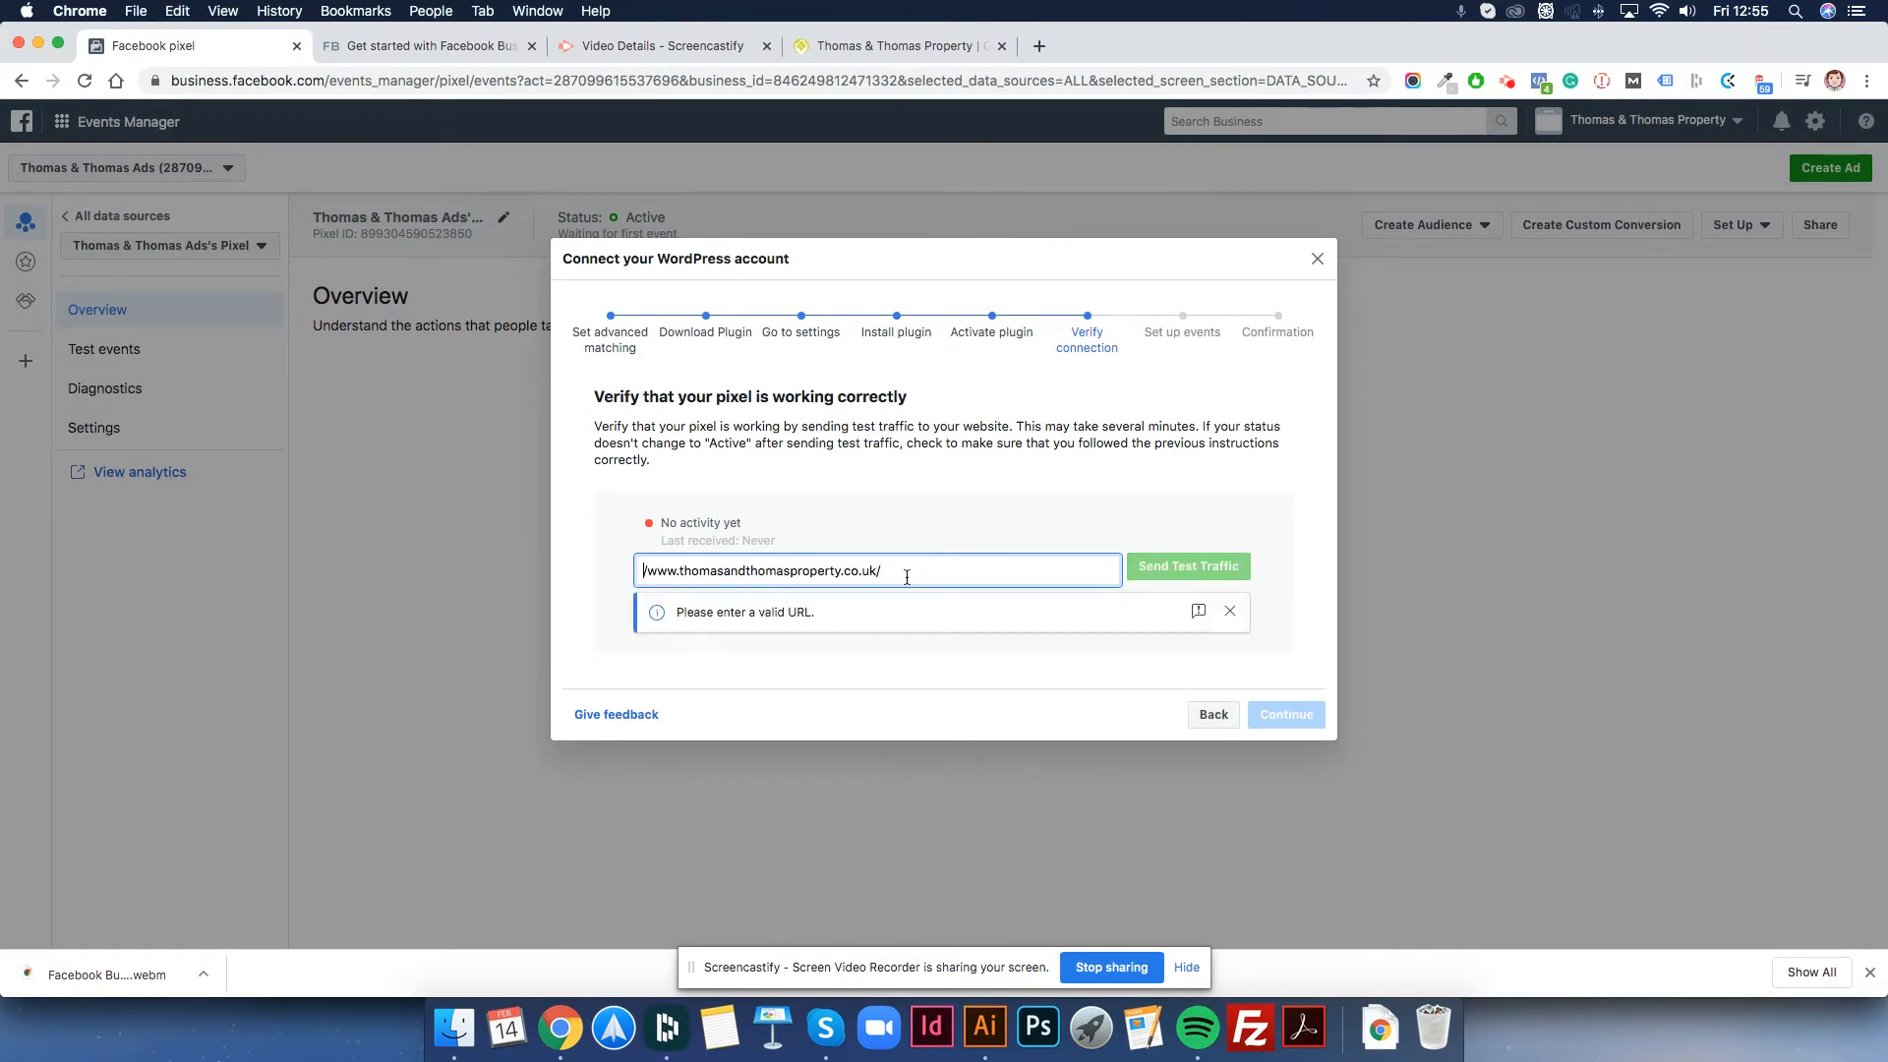
pyautogui.press('BackSpace')
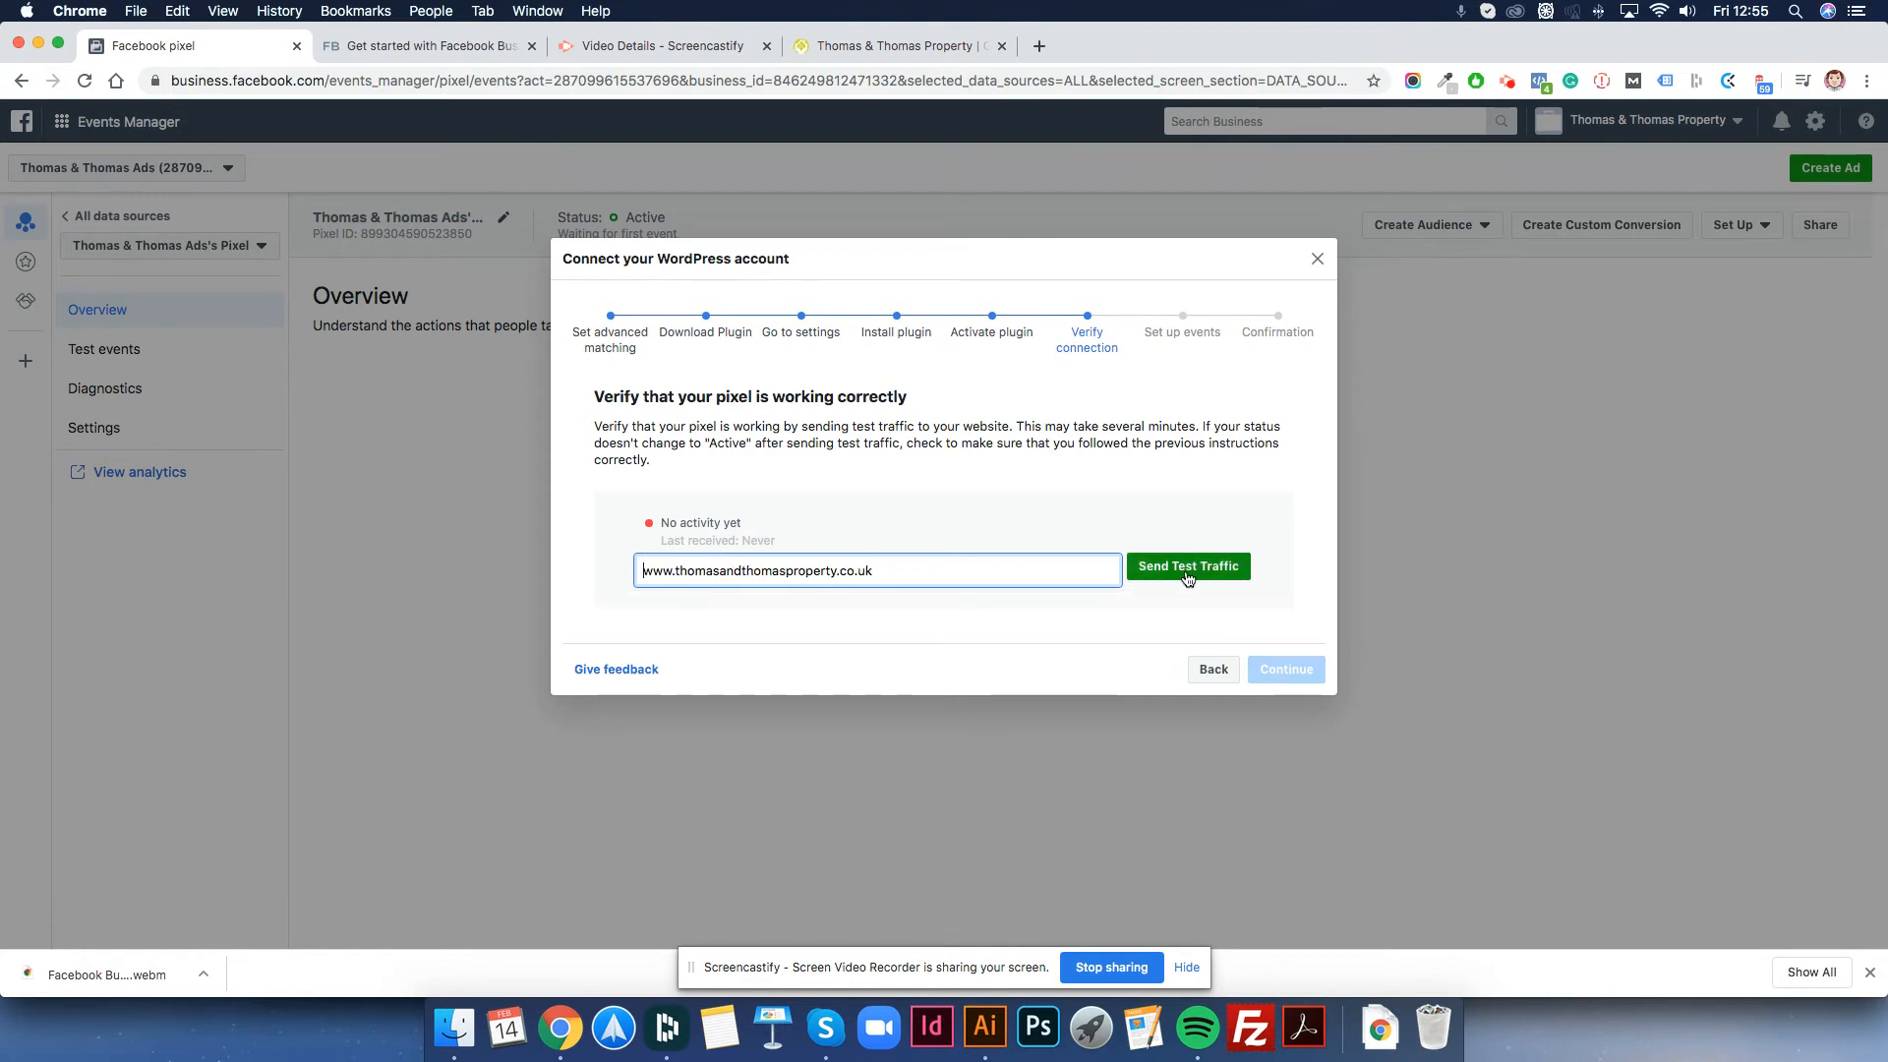
pyautogui.click(1185, 570)
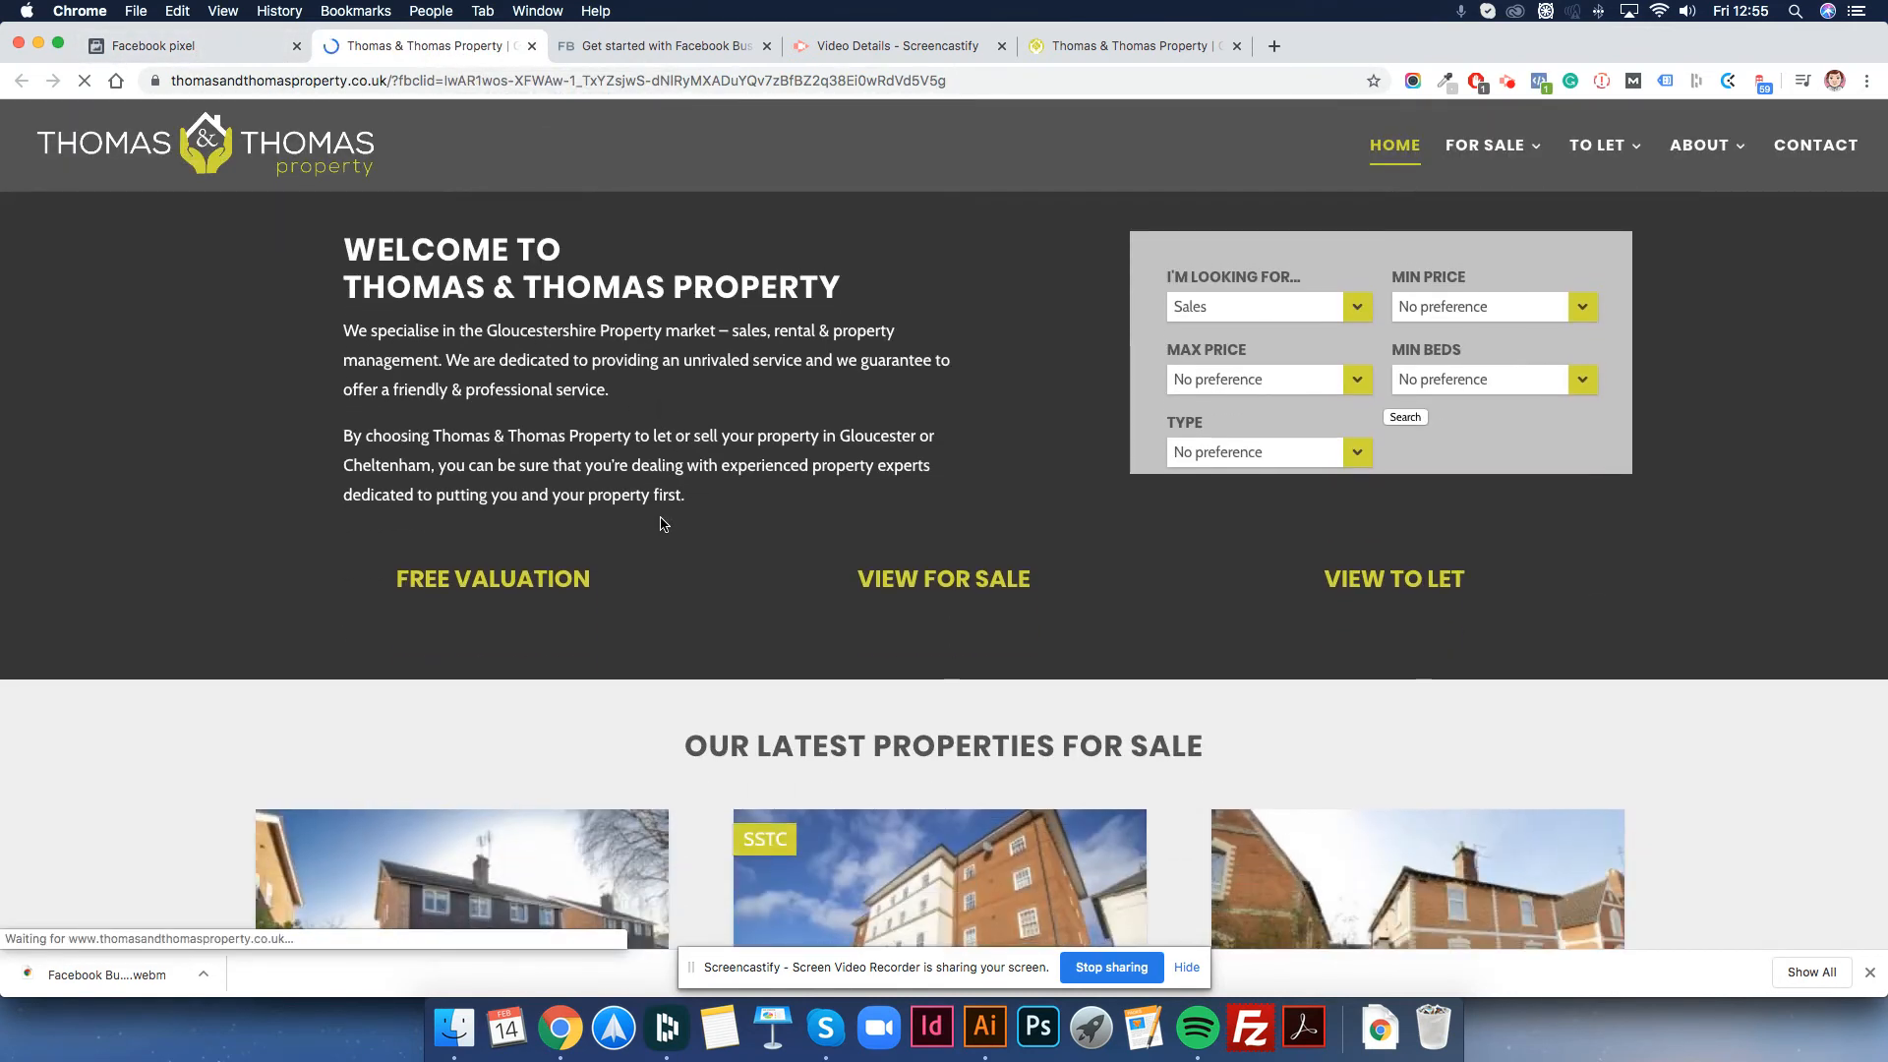
# Visit the Harescombe Drive, Gloucester listing on the opened website to generate activity, check the pixel setup, and close the website tab.
pyautogui.scroll(-3, 664, 528)
pyautogui.click(892, 688)
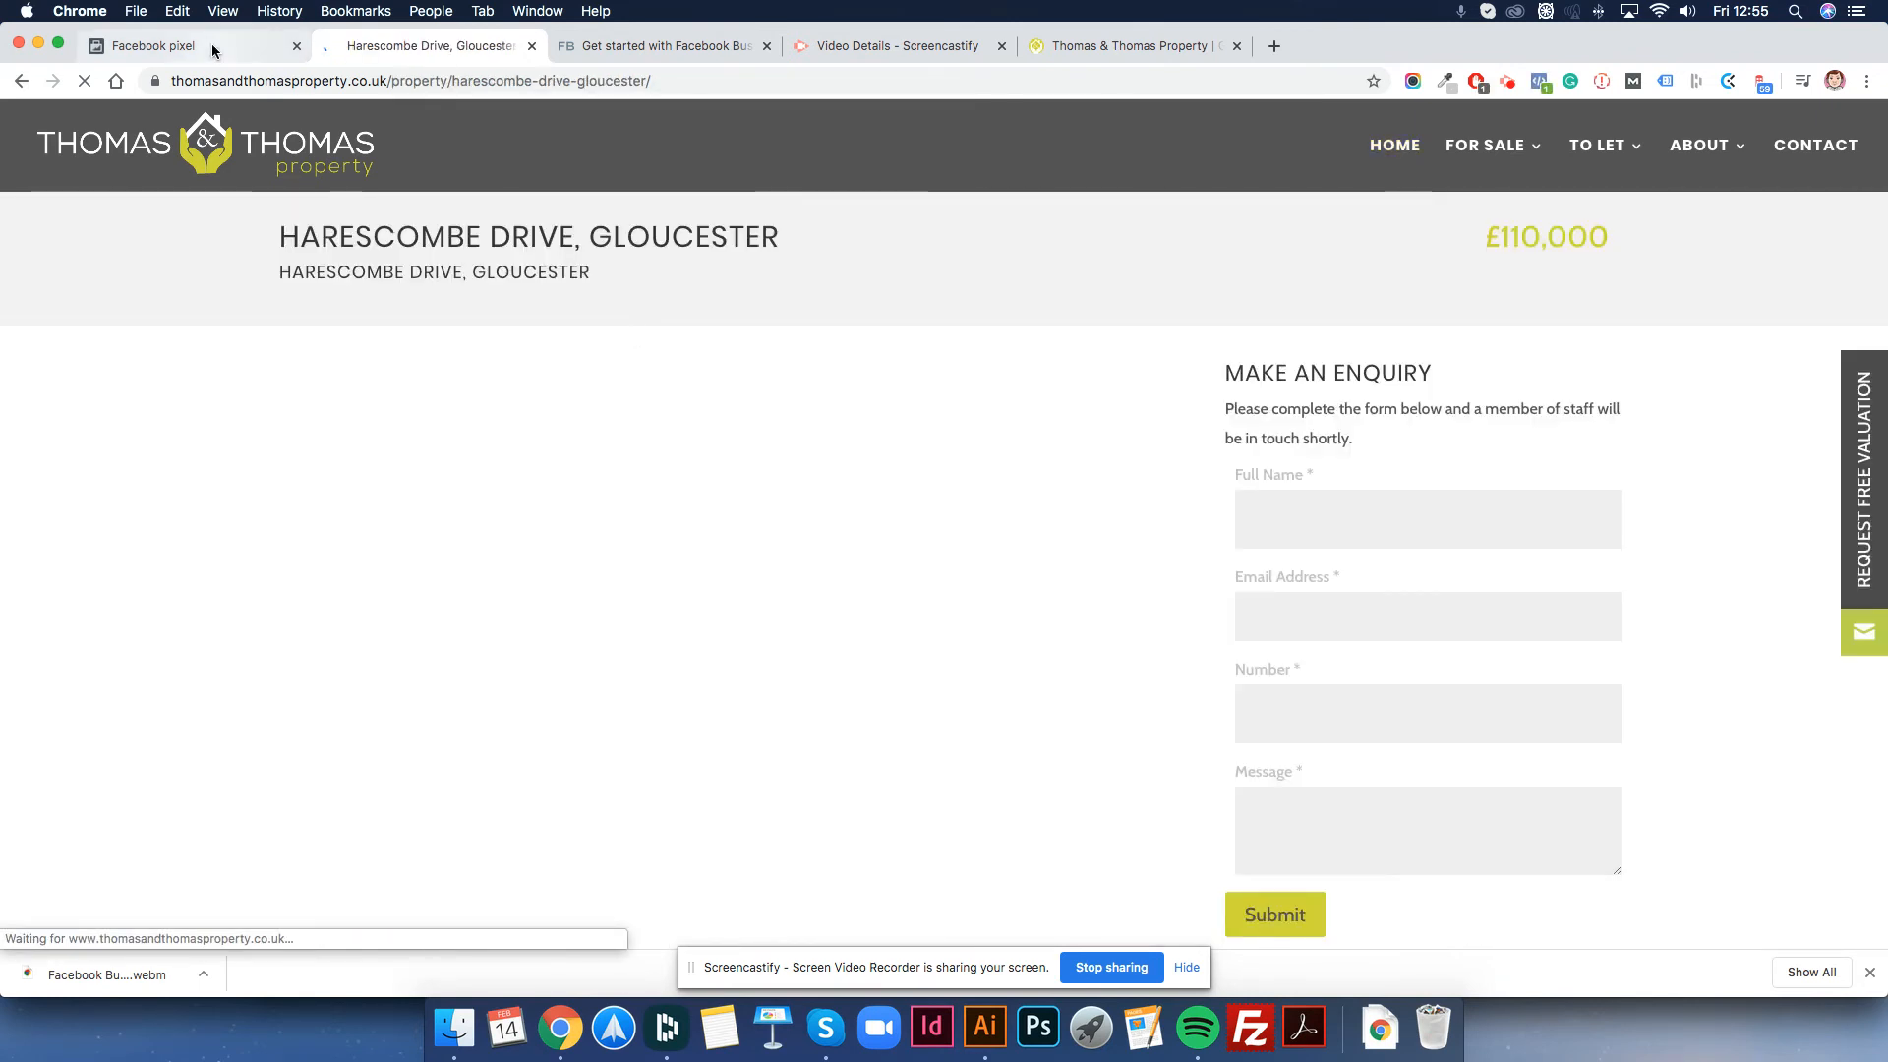
pyautogui.click(211, 46)
pyautogui.click(404, 46)
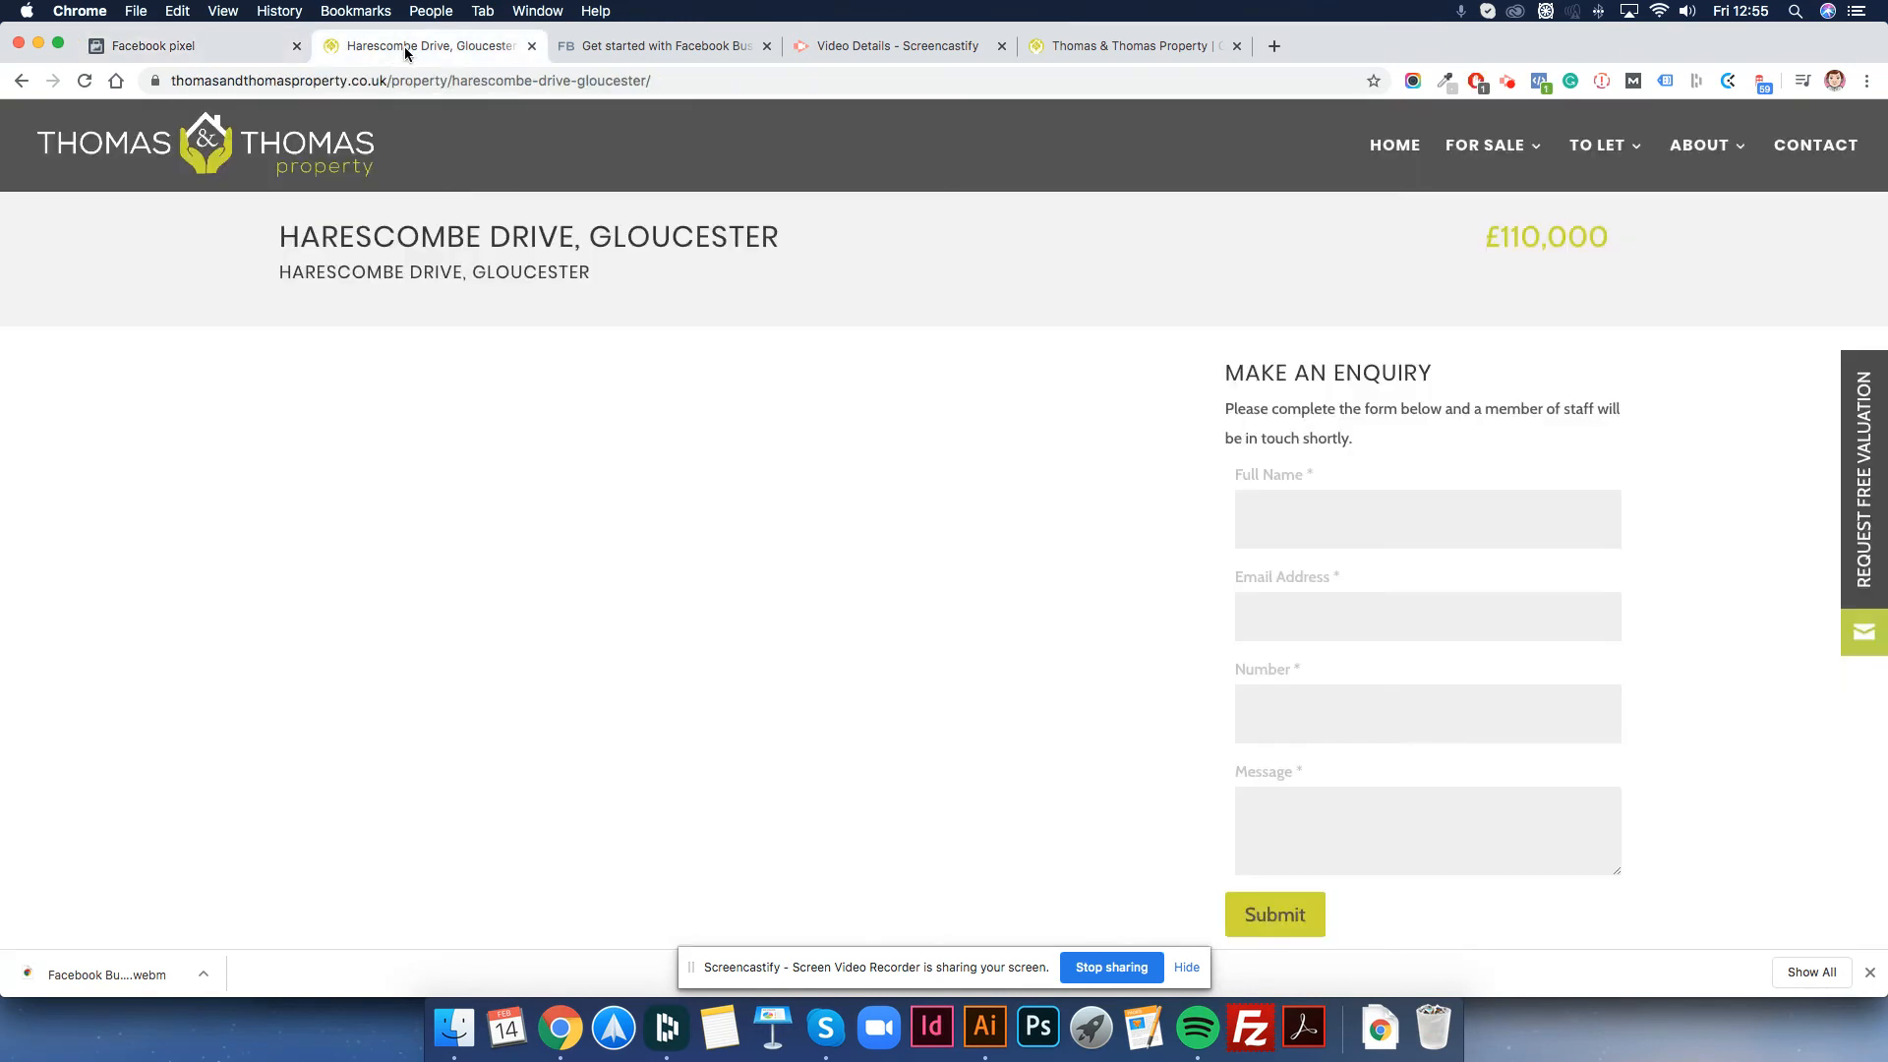
pyautogui.click(532, 47)
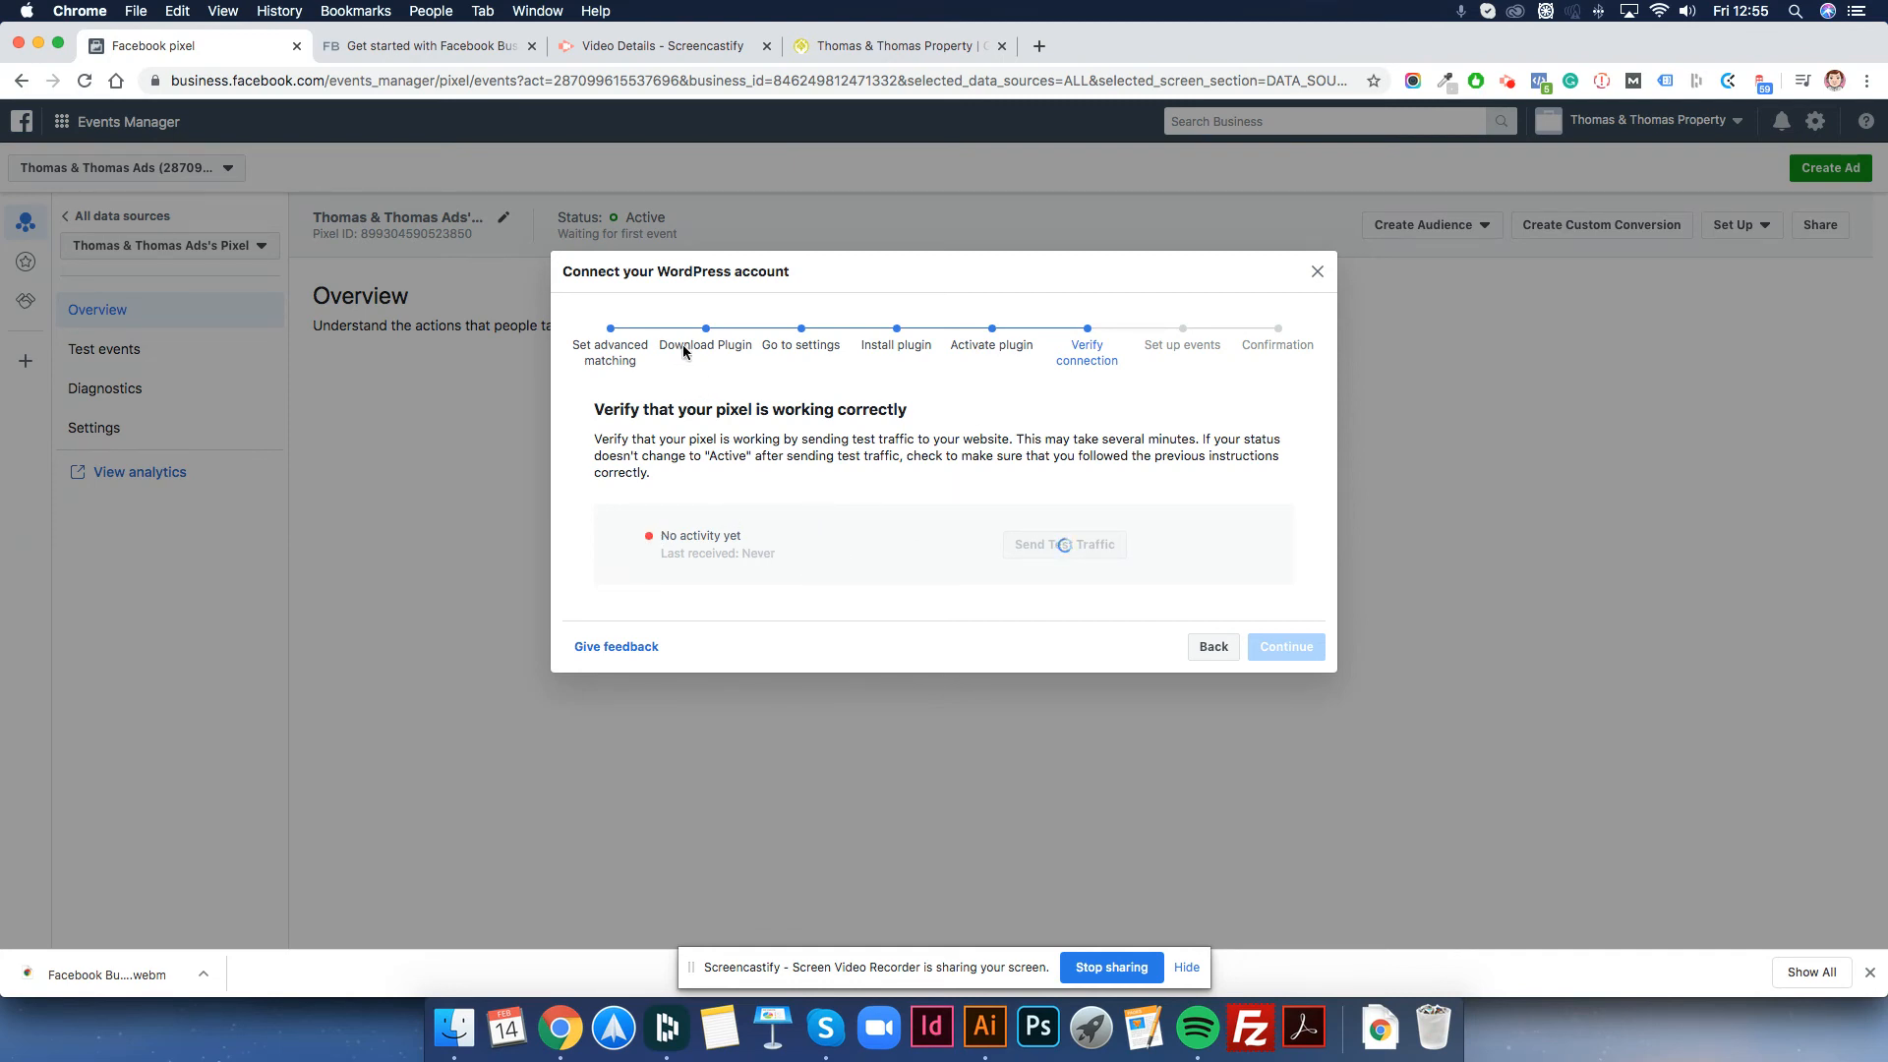
pyautogui.click(1866, 81)
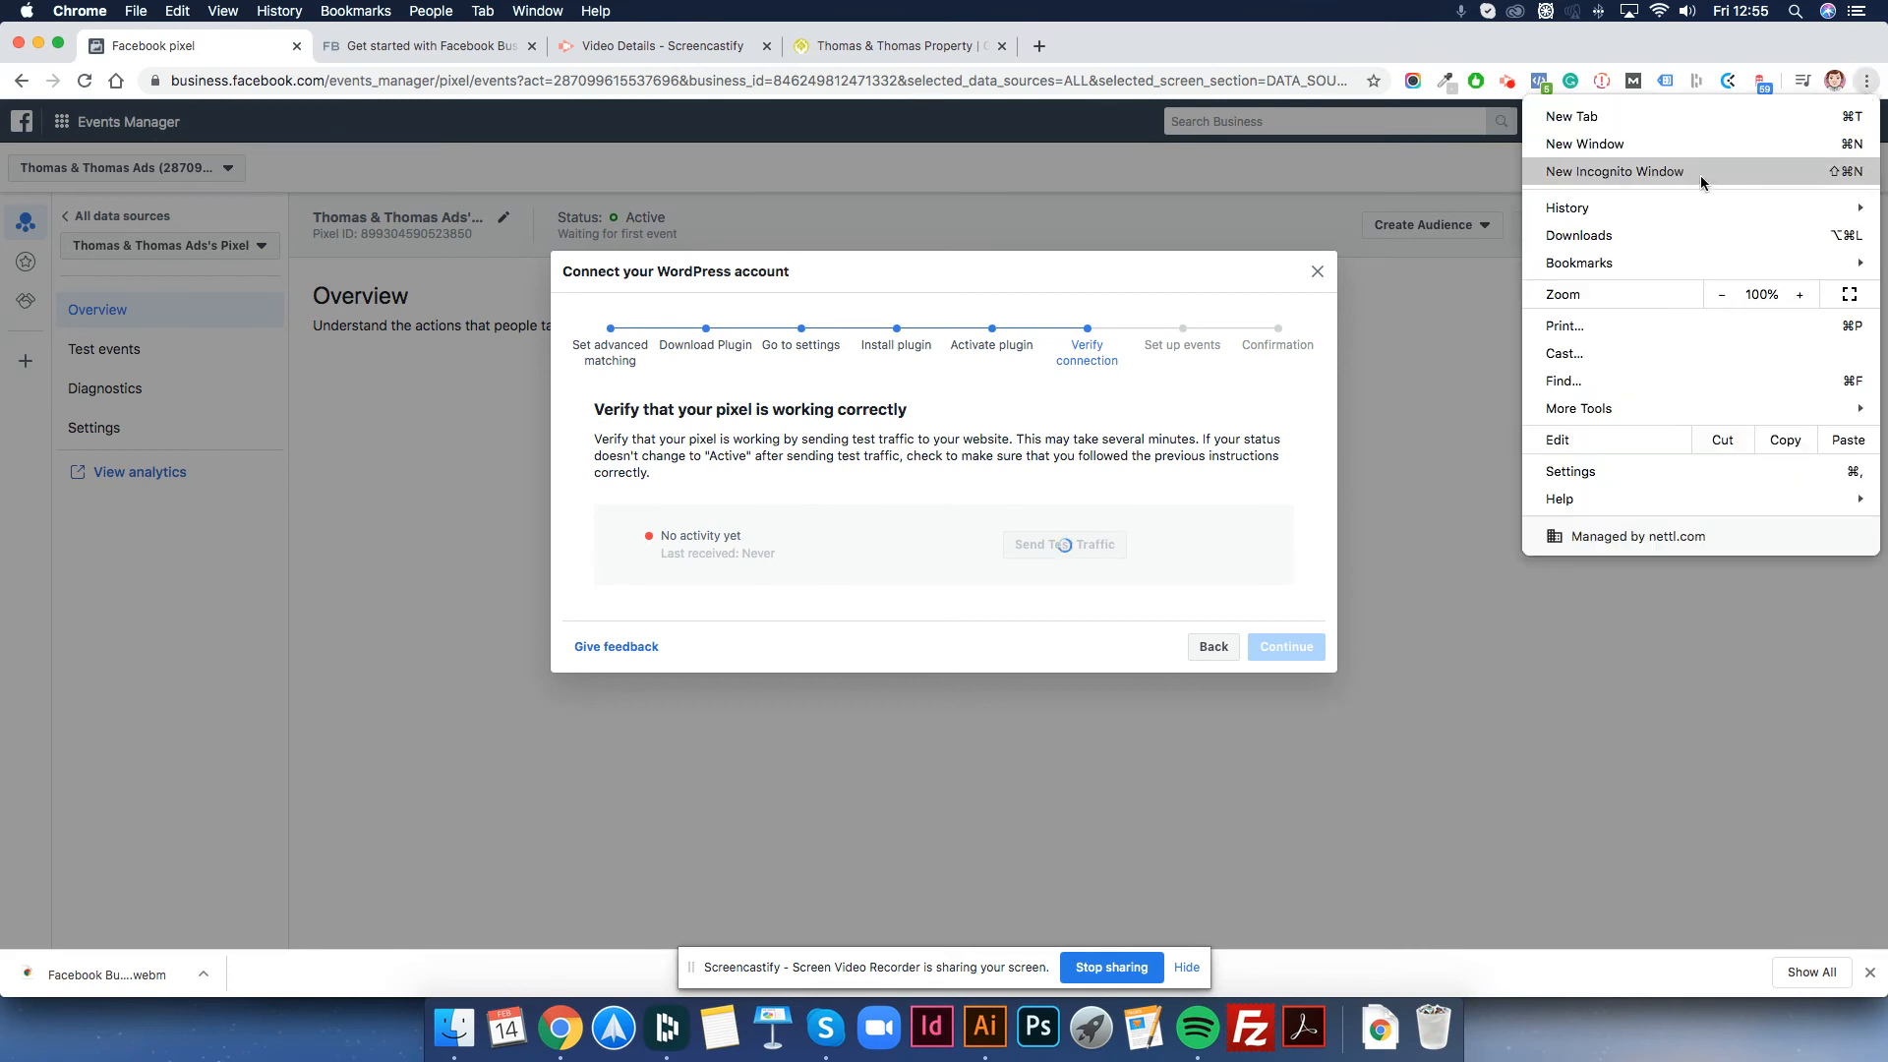
pyautogui.click(987, 381)
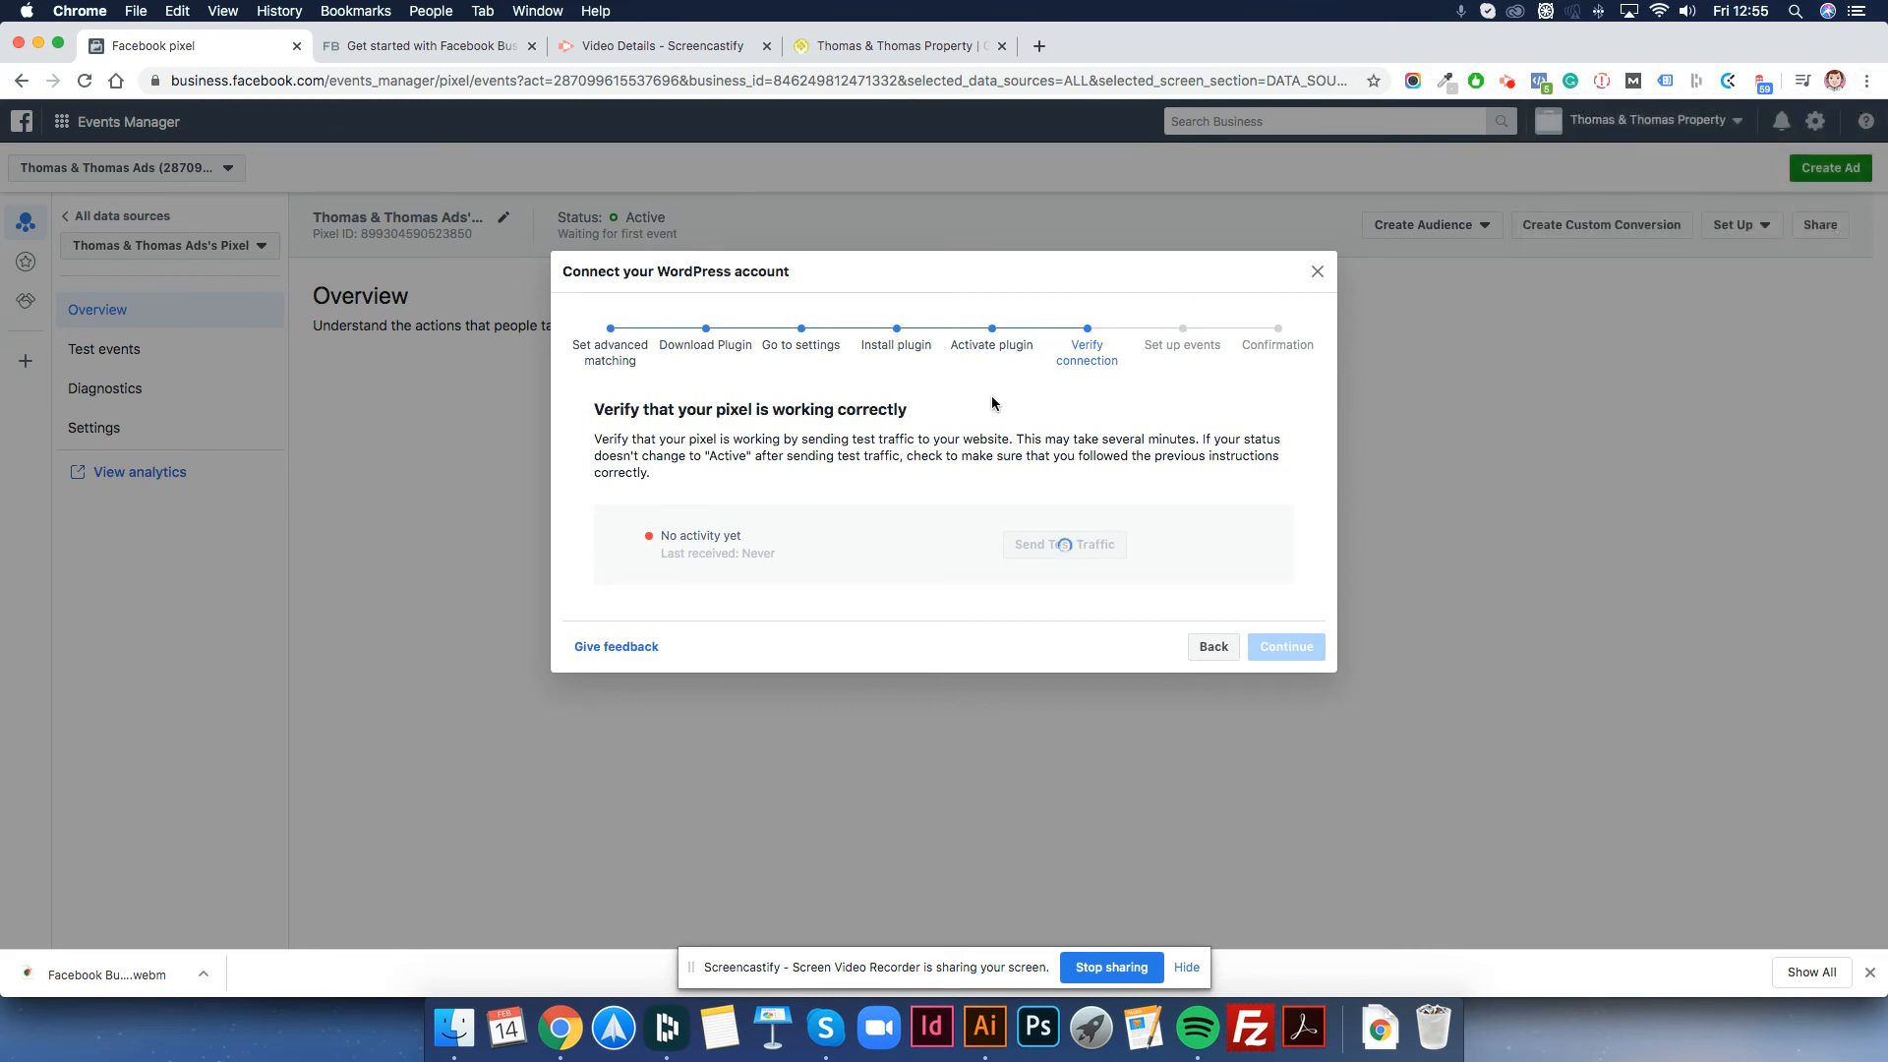